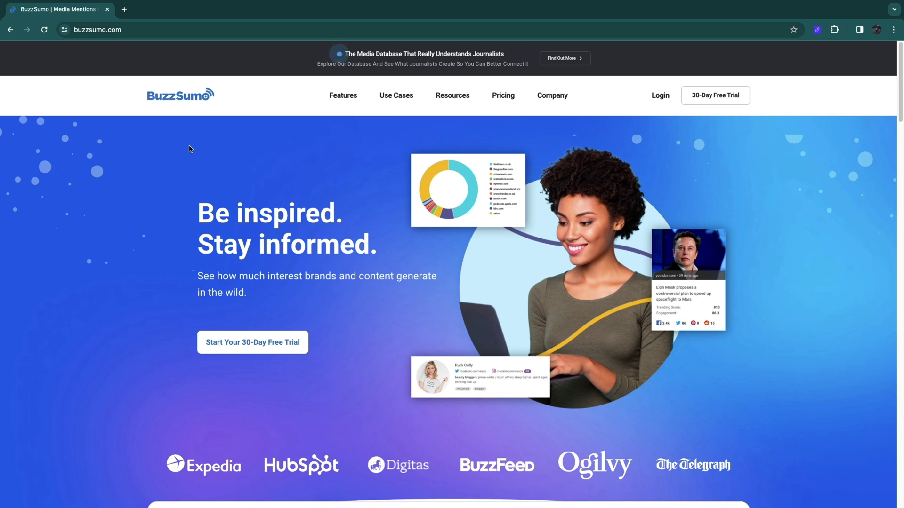
- Show the Discovery, Monitoring, Chrome Ext., Influencers, API and Research descriptions, then return to the homepage top
scroll(121, 287, down, 10)
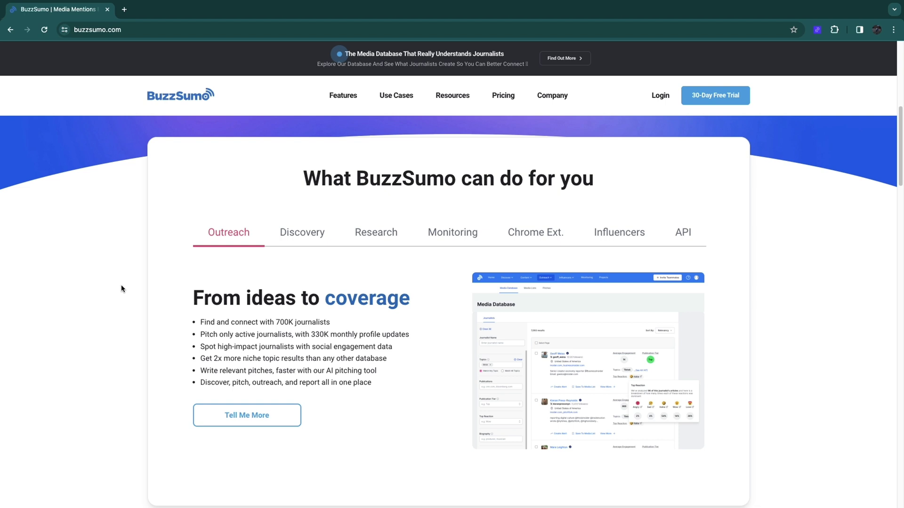
mouse_move(336, 125)
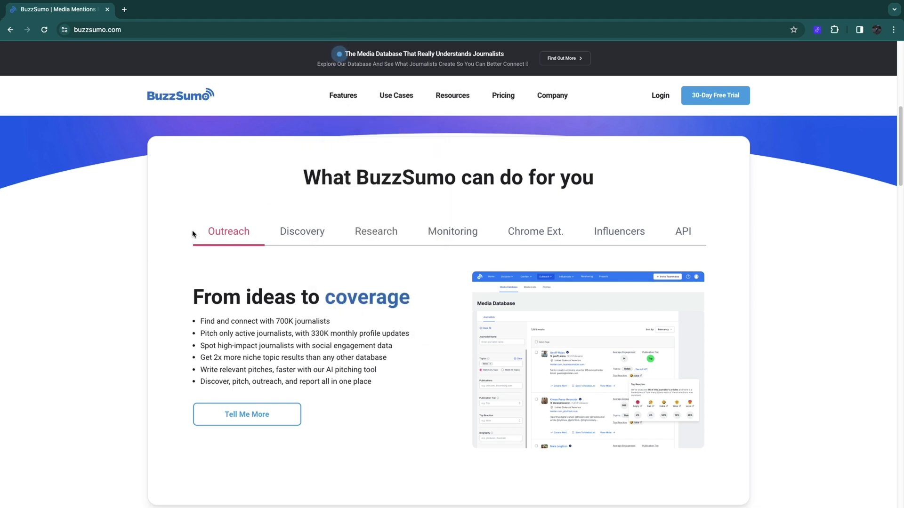
click(296, 225)
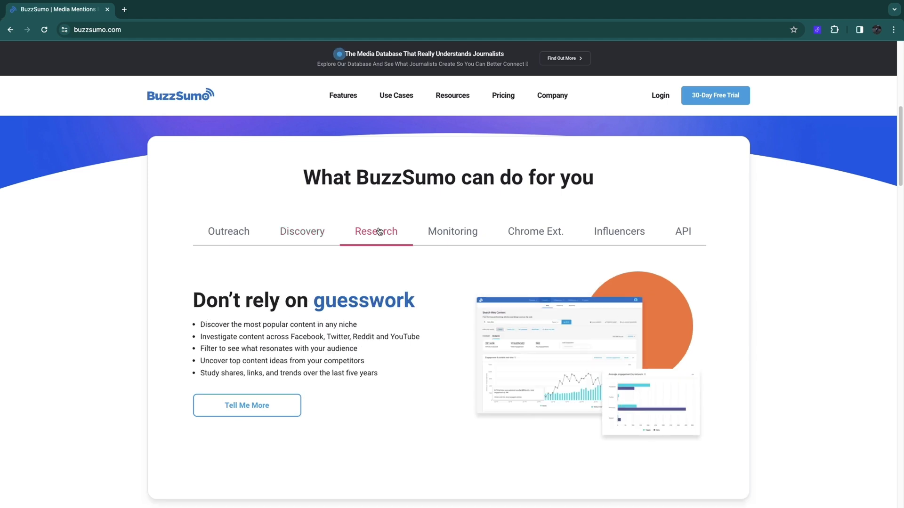
click(464, 233)
click(535, 233)
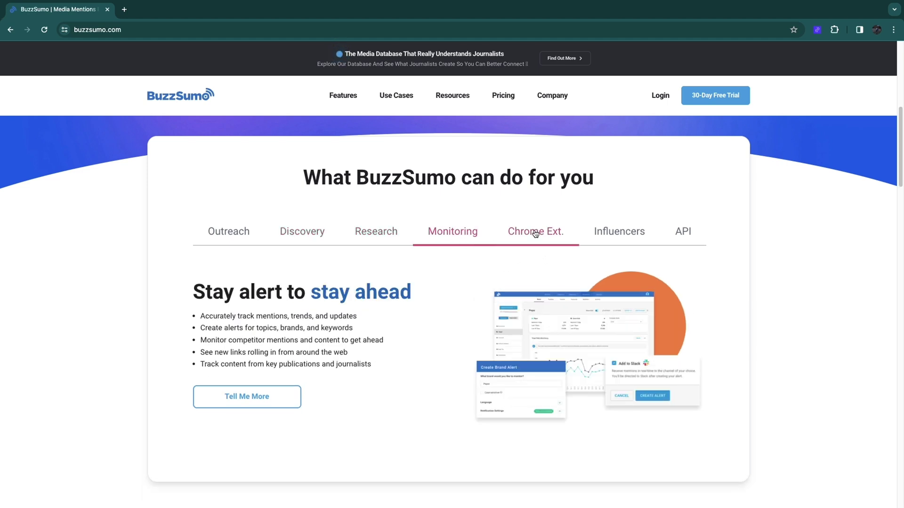
drag(171, 270, 328, 298)
click(628, 229)
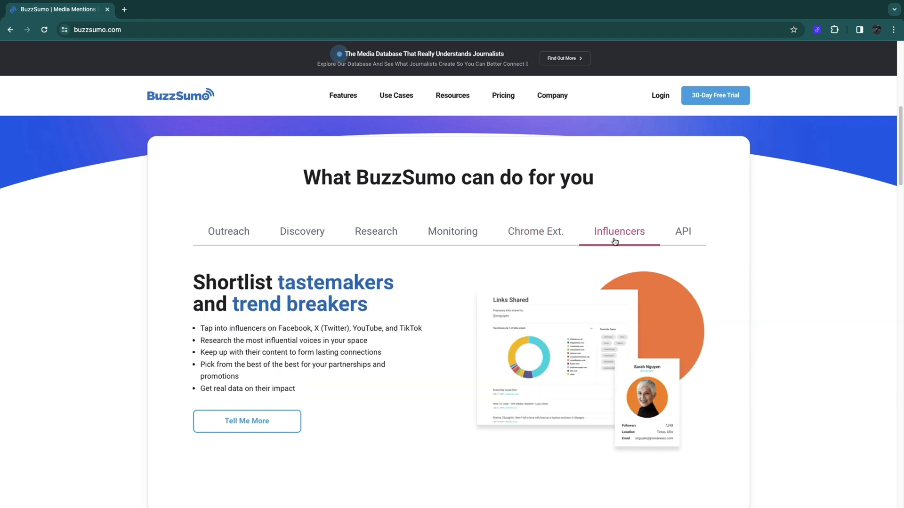
click(683, 234)
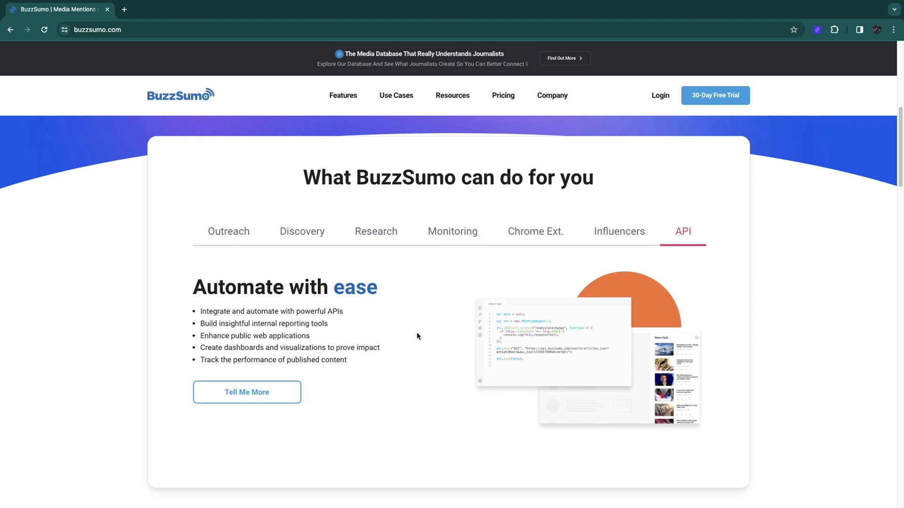
click(396, 226)
scroll(395, 227, up, 10)
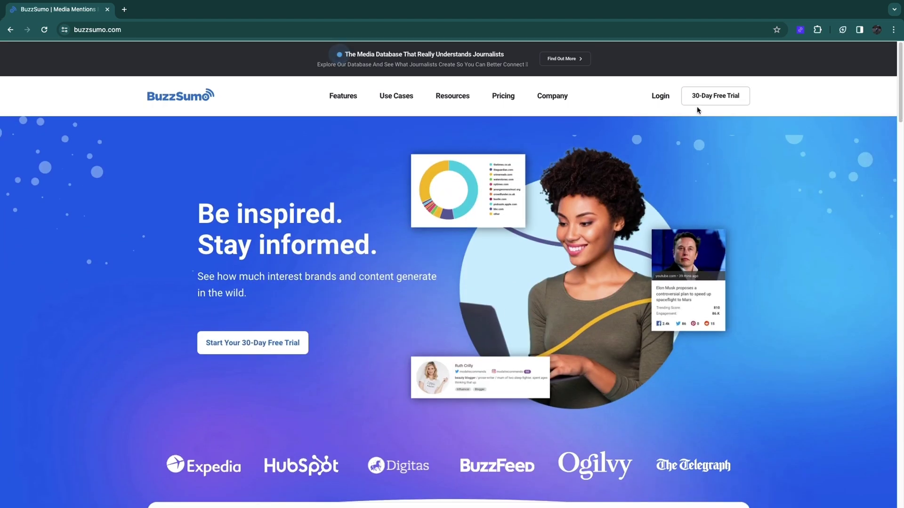
- Start the 30-day free trial, verify via Facebook, and choose 'Content research, strategy & ideation' as the main goal
click(245, 351)
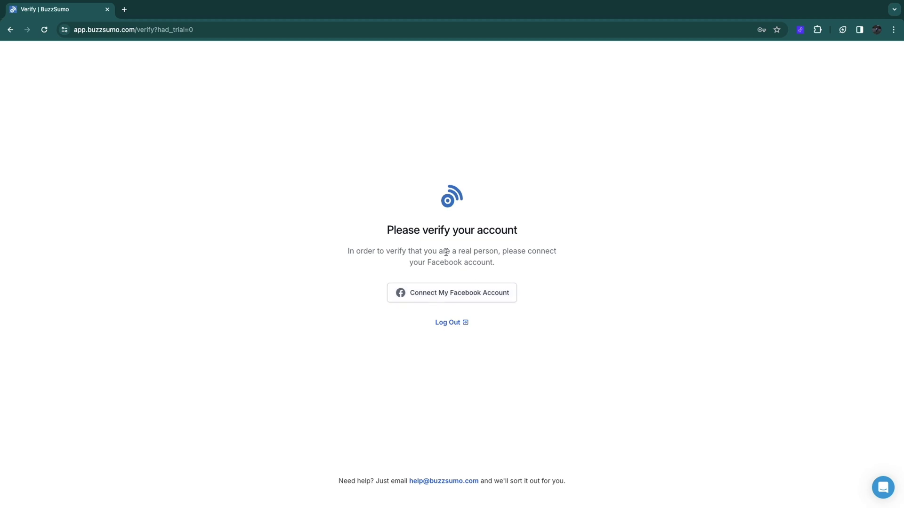
click(453, 292)
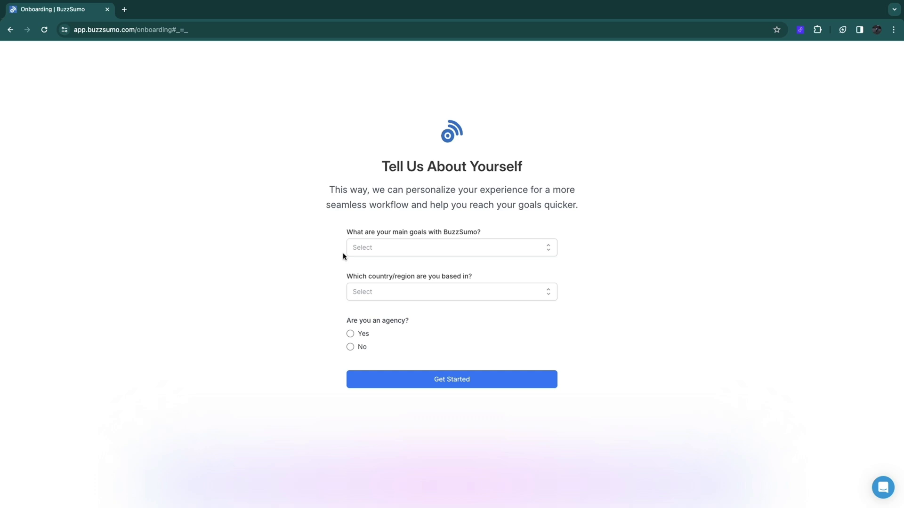
drag(340, 237, 481, 240)
click(479, 244)
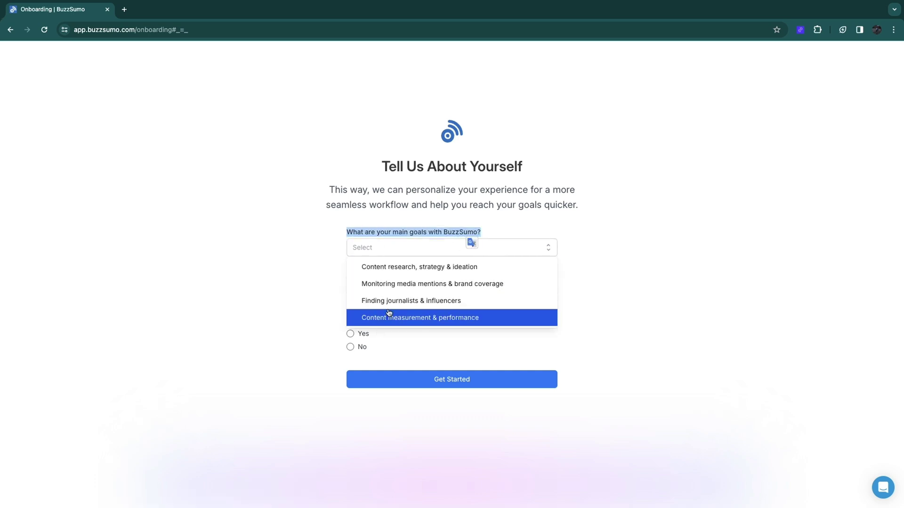
click(456, 268)
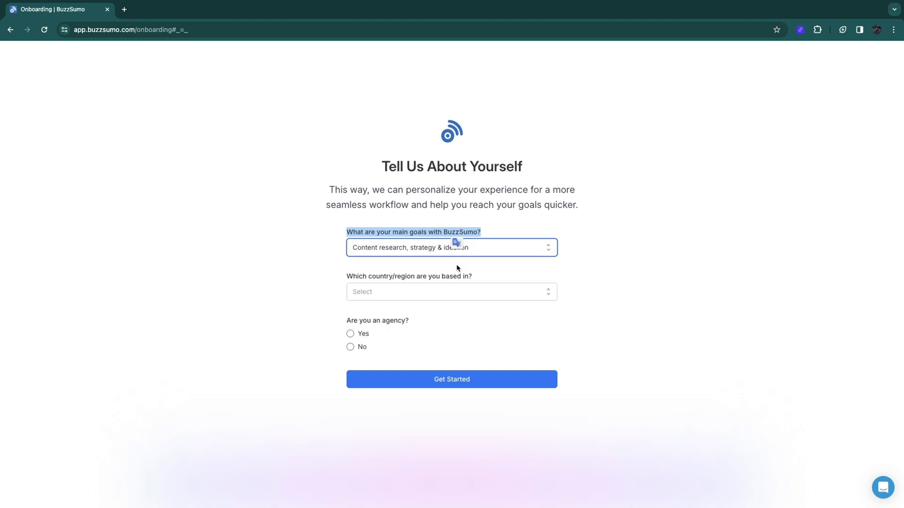
- Set Netherlands as the country, answer No to being an agency, and submit onboarding
click(377, 291)
text(Netherlands)
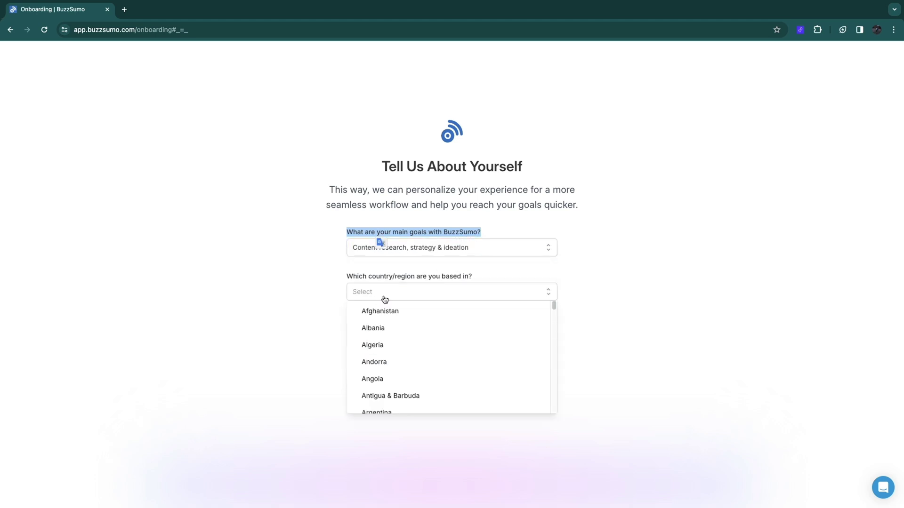
key(Return)
drag(341, 320, 447, 330)
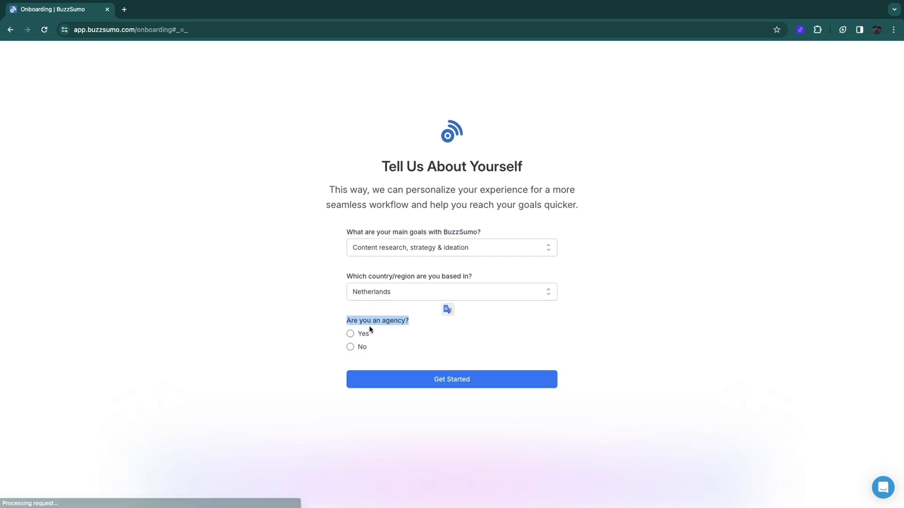
click(349, 352)
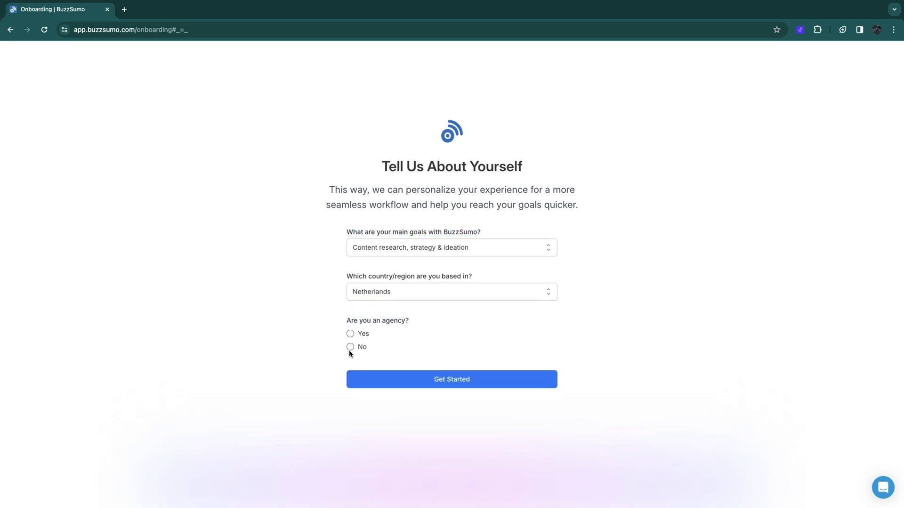
click(408, 380)
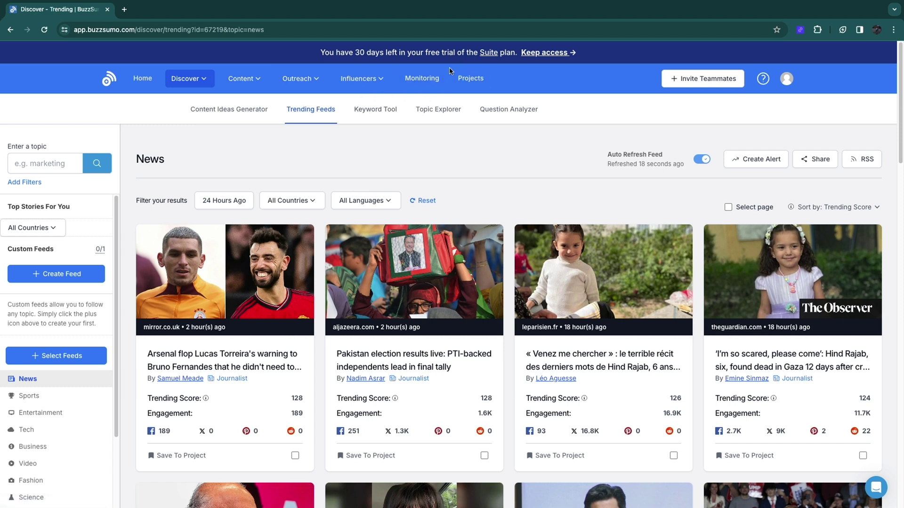
- Open the Discover tools menu from the Trending Feeds news page
click(190, 81)
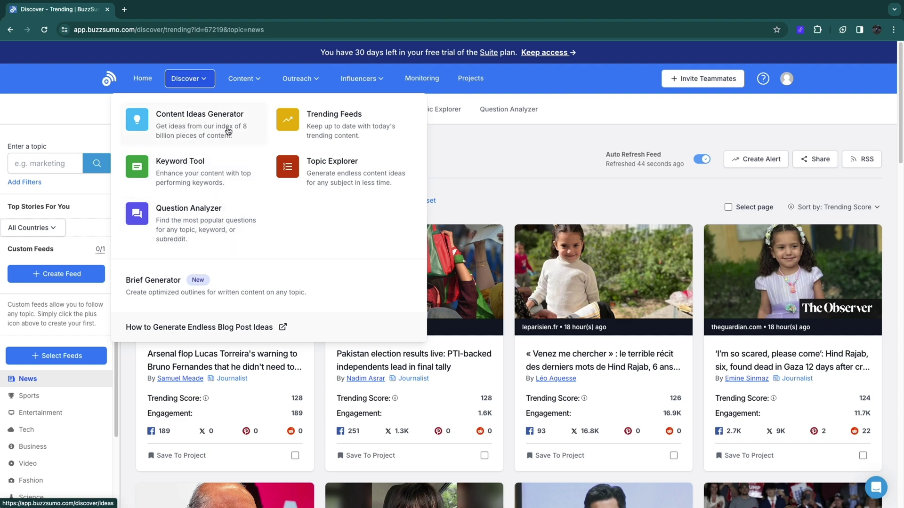
- Type 'content mark' in the Content Ideas Generator and search the 'content marketing for small business' suggestion
click(185, 136)
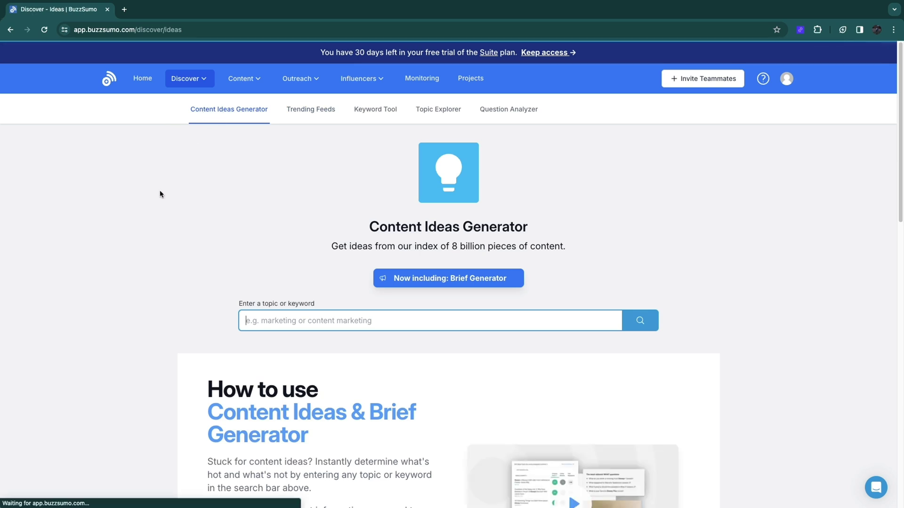
triple_click(275, 304)
click(174, 318)
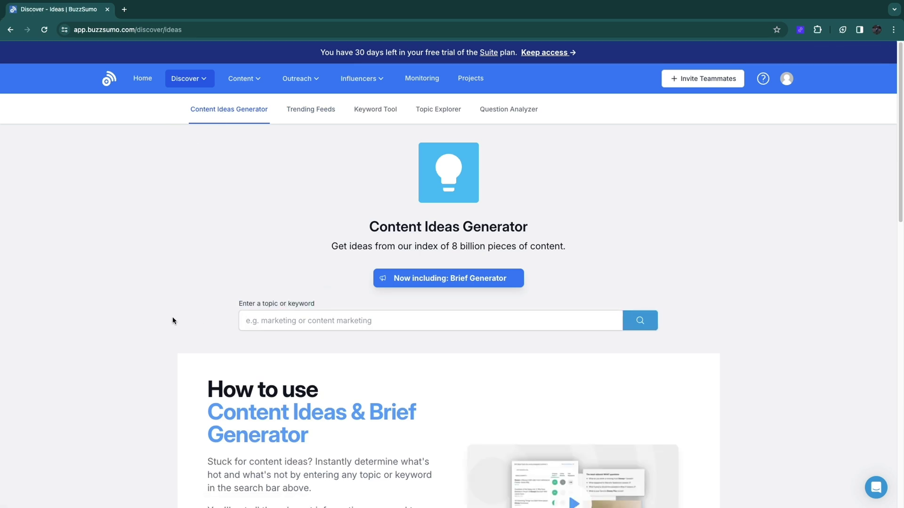
scroll(172, 317, down, 1)
click(273, 289)
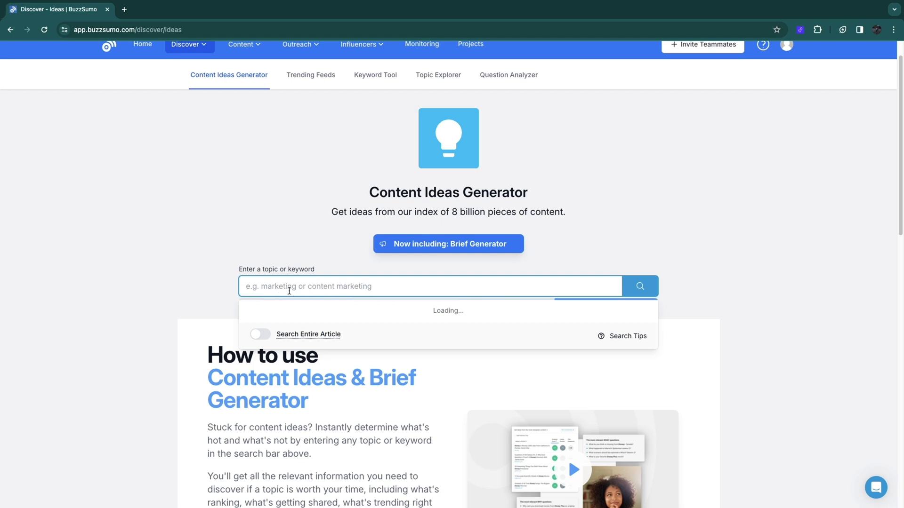
text(conten)
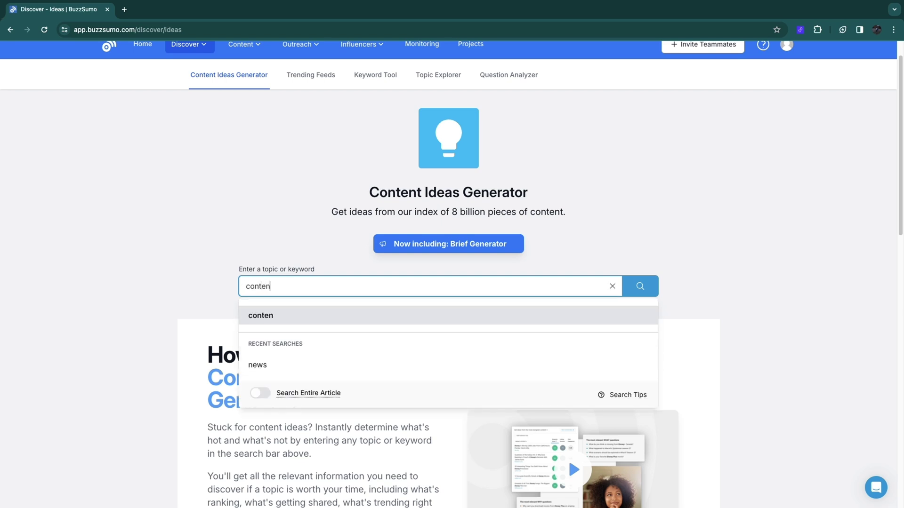
text(t mark)
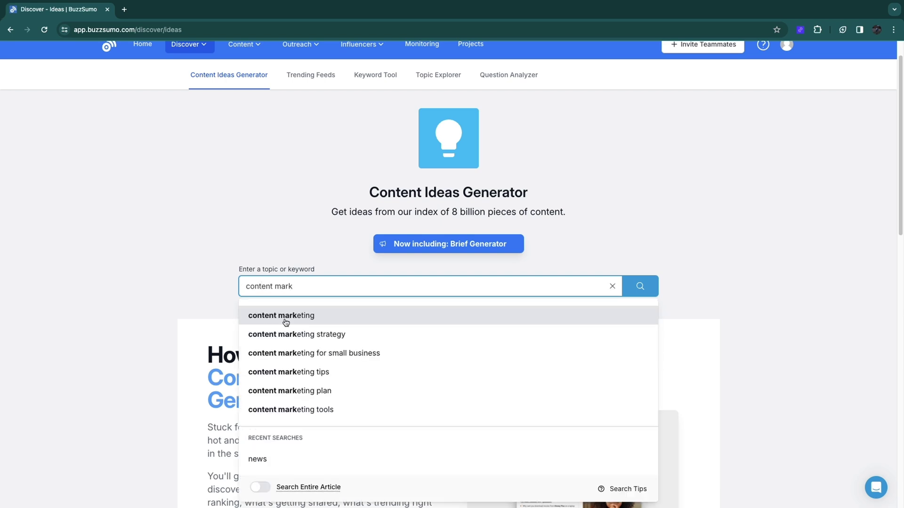
click(304, 353)
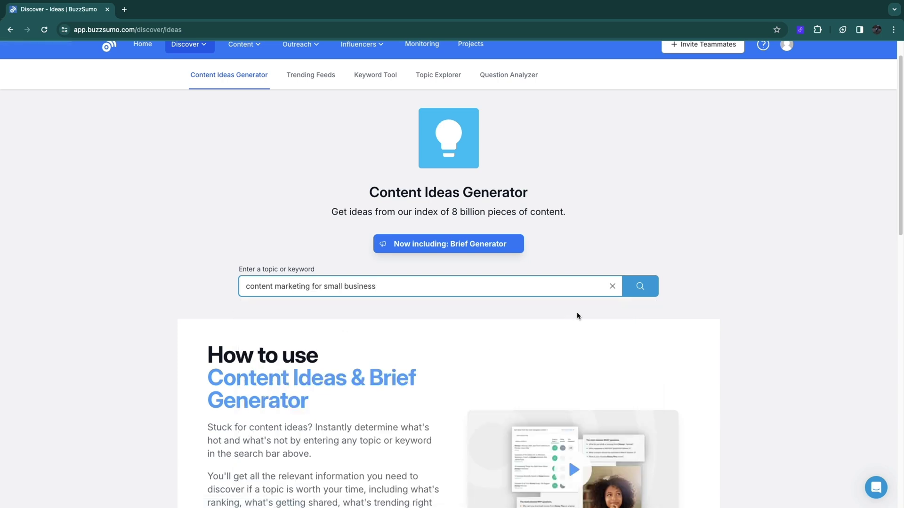
click(645, 286)
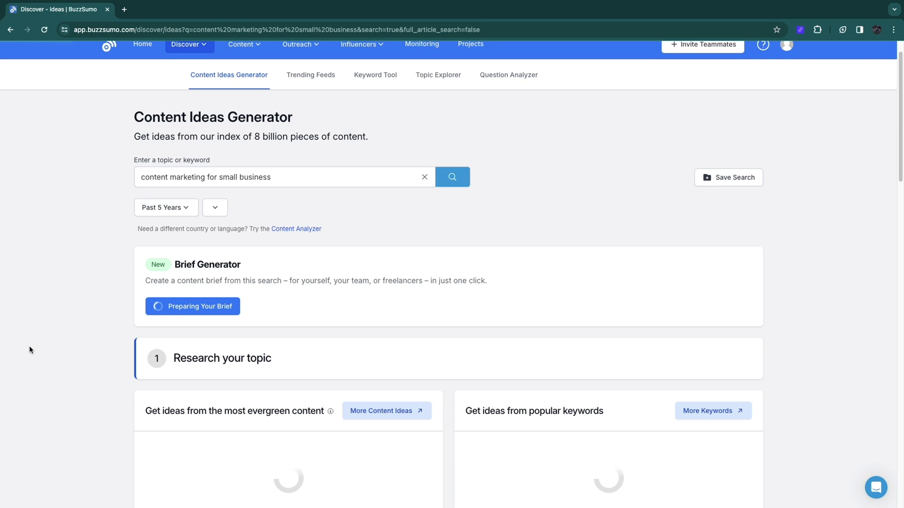
- Browse the topic results and preview the first evergreen article in a separate tab
scroll(191, 372, down, 3)
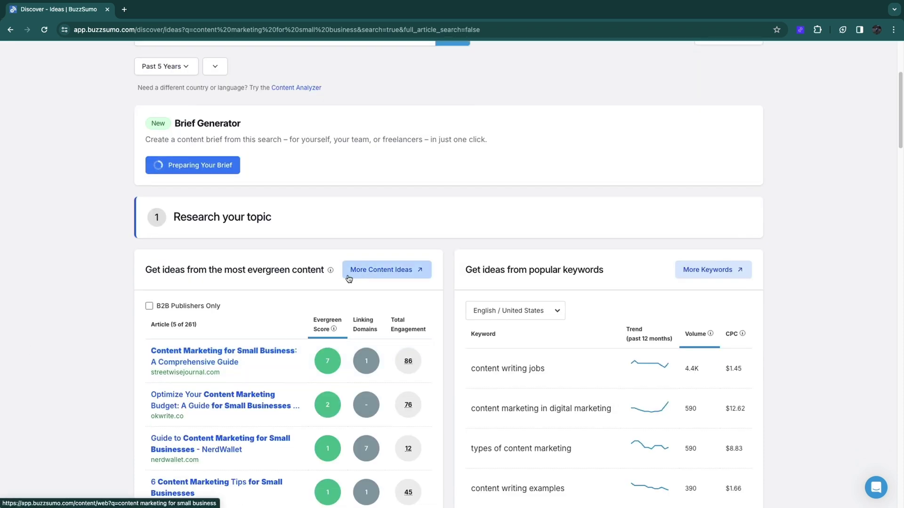
scroll(207, 309, down, 1)
scroll(208, 309, down, 2)
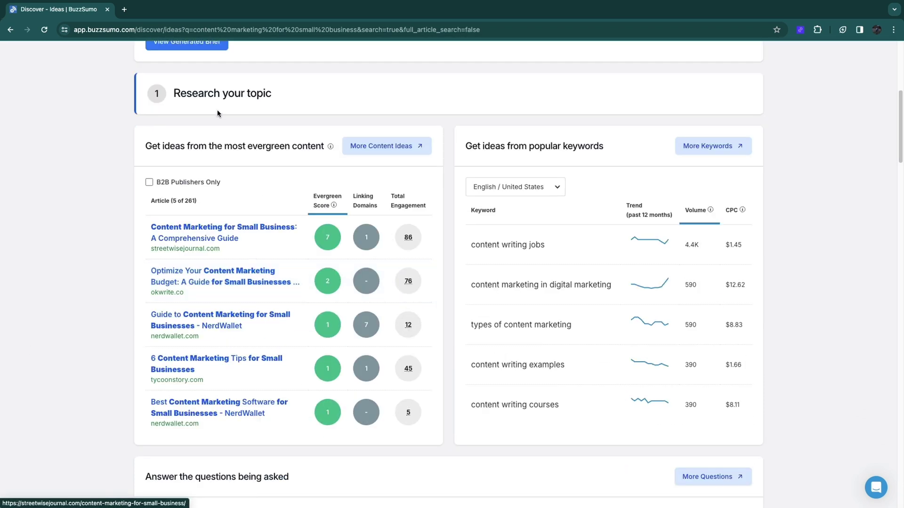
drag(142, 149, 324, 148)
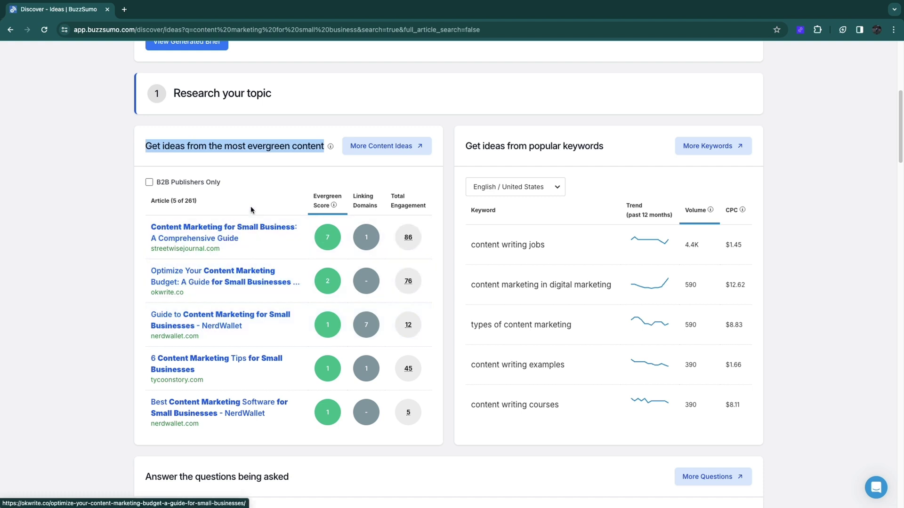
click(199, 232)
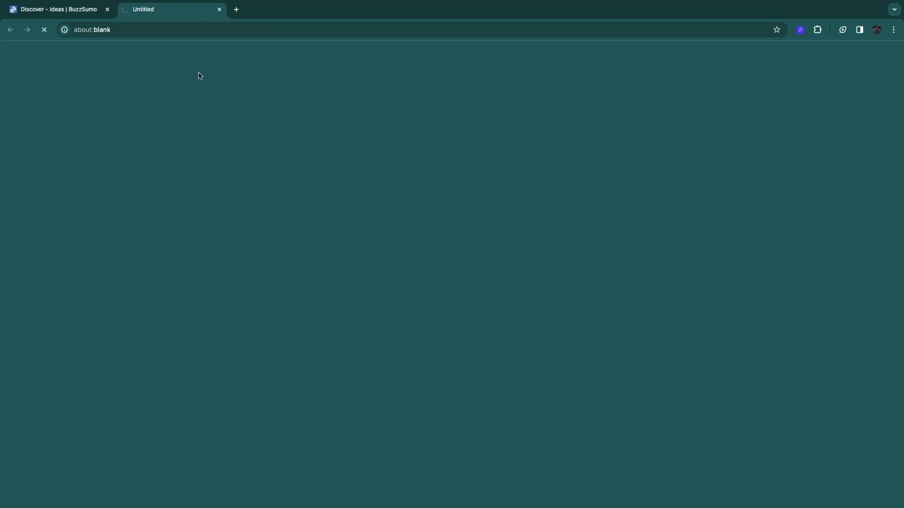
key(super+w)
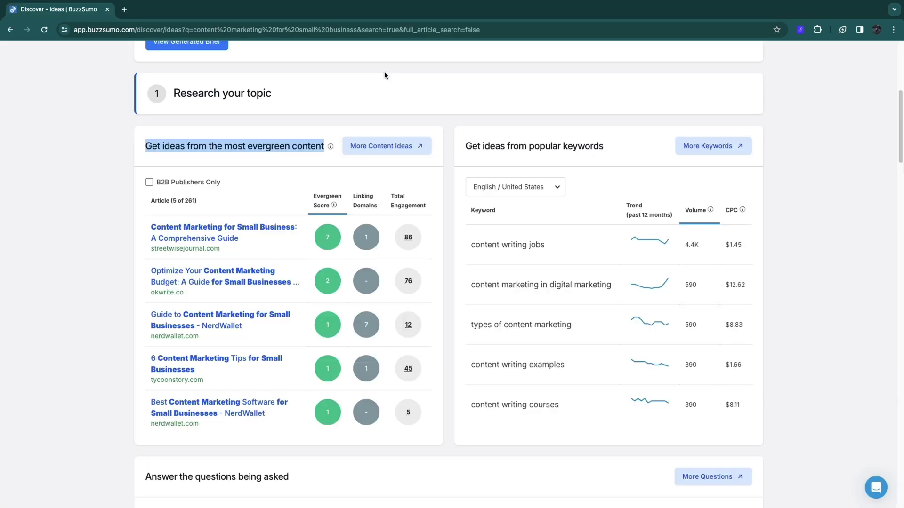
- Review the popular keywords (590 search volume), try the full keyword list, then return to Content Ideas Generator
drag(466, 147, 607, 147)
click(646, 151)
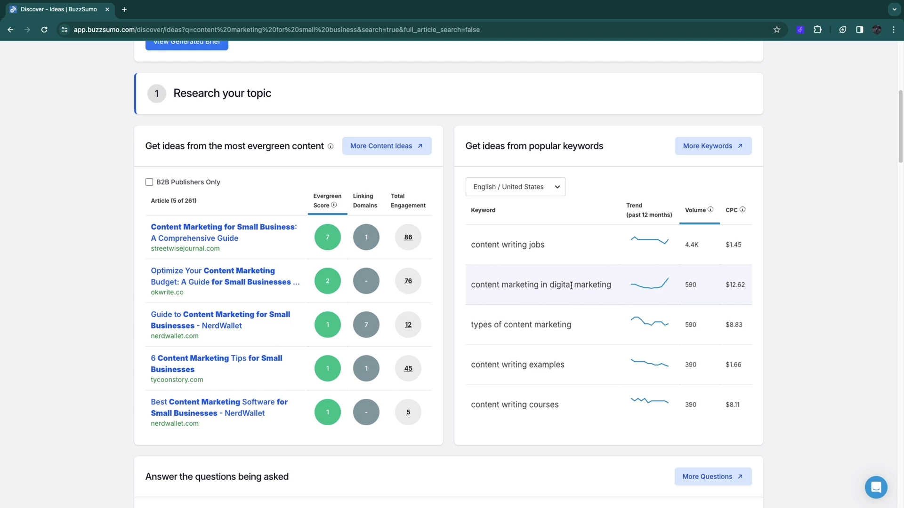
drag(685, 288, 710, 289)
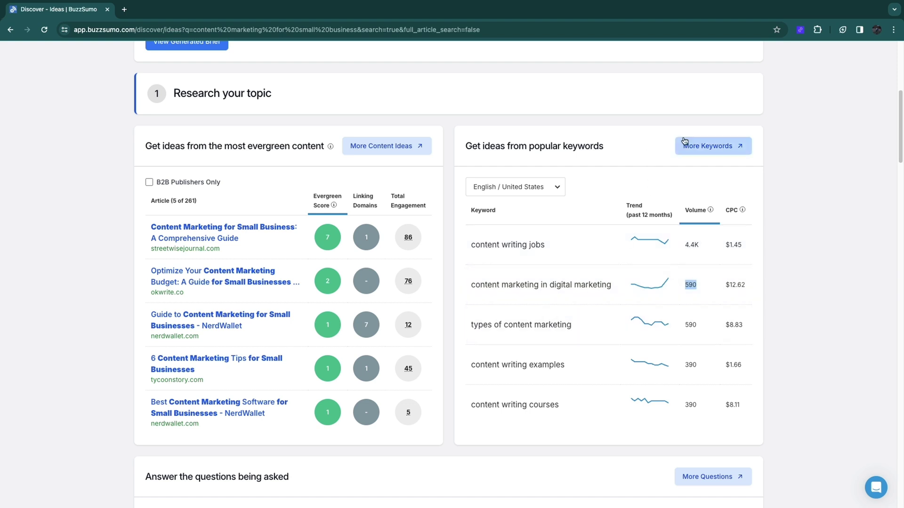
click(700, 148)
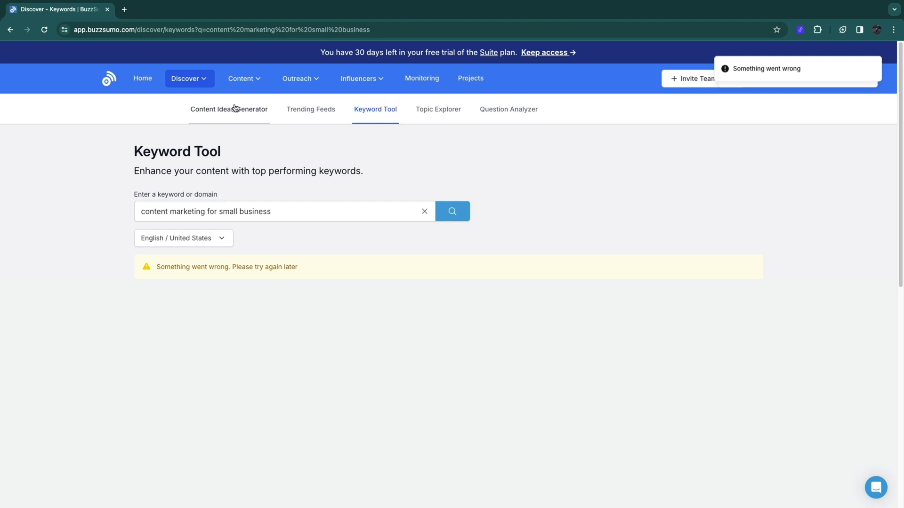
click(221, 113)
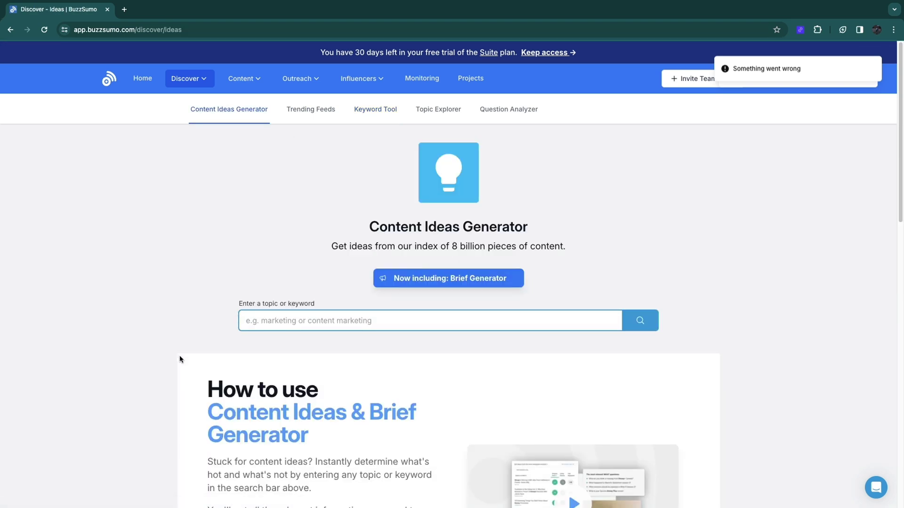
- Point out the HOW, WHY and WHAT question lists for content marketing for small business
drag(146, 245, 294, 247)
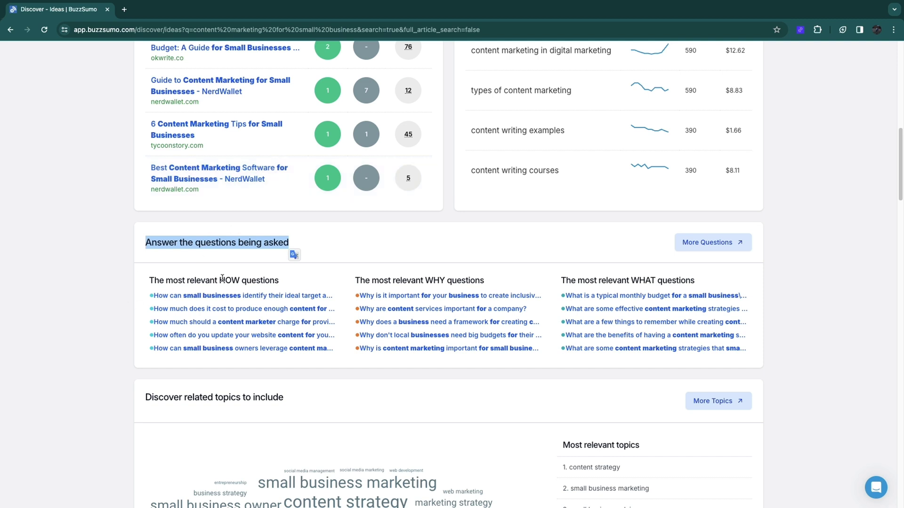
drag(111, 282, 257, 280)
click(200, 279)
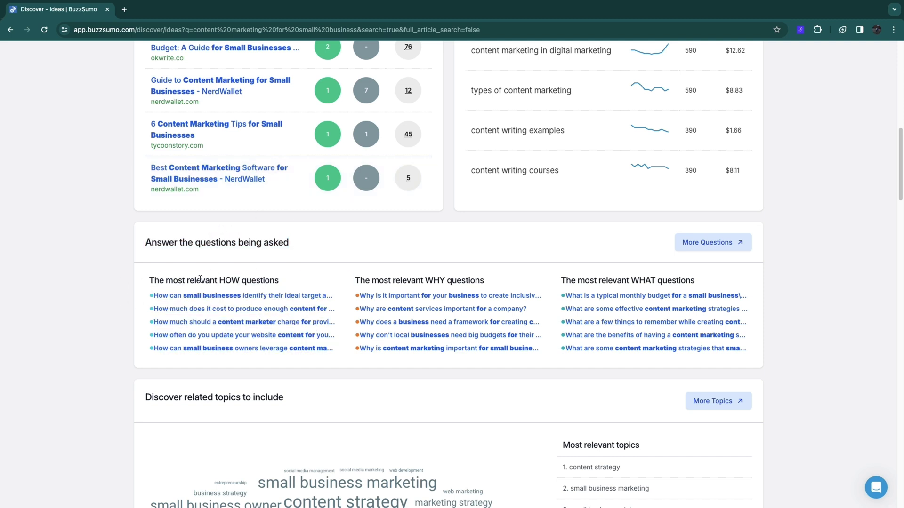
double_click(226, 283)
double_click(433, 281)
double_click(641, 280)
- View the first HOW question on Quora, then close that tab
click(320, 296)
drag(197, 89, 453, 108)
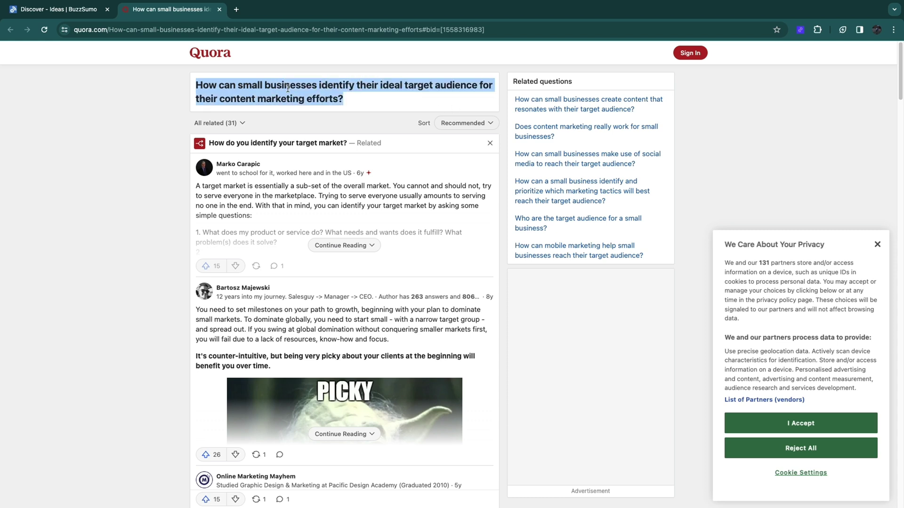
click(219, 10)
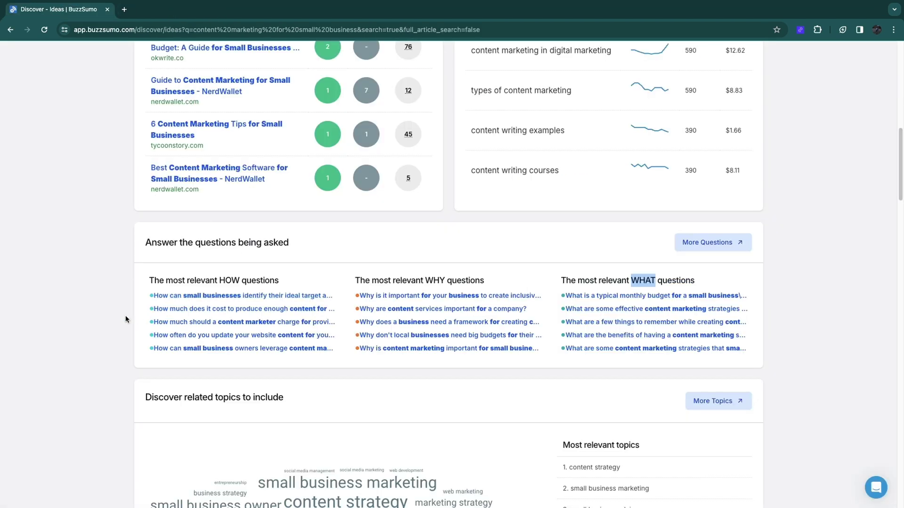
scroll(127, 319, down, 3)
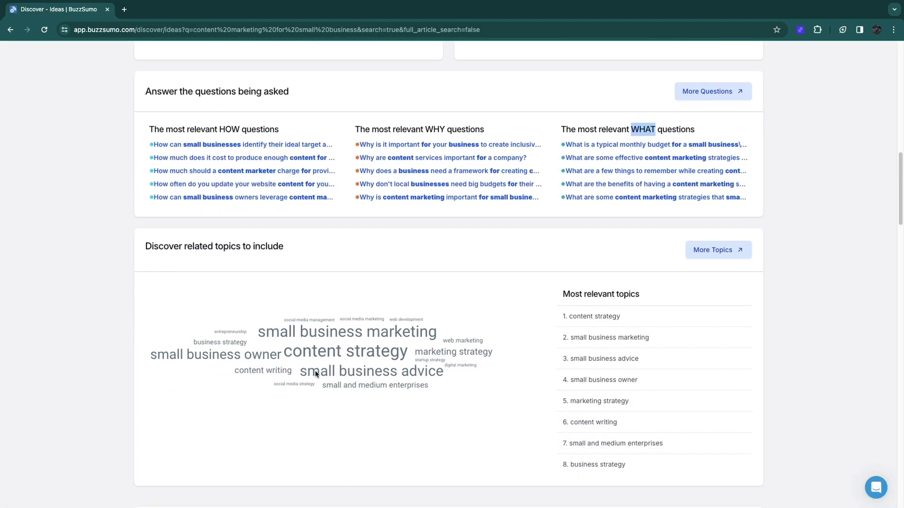
scroll(266, 406, down, 5)
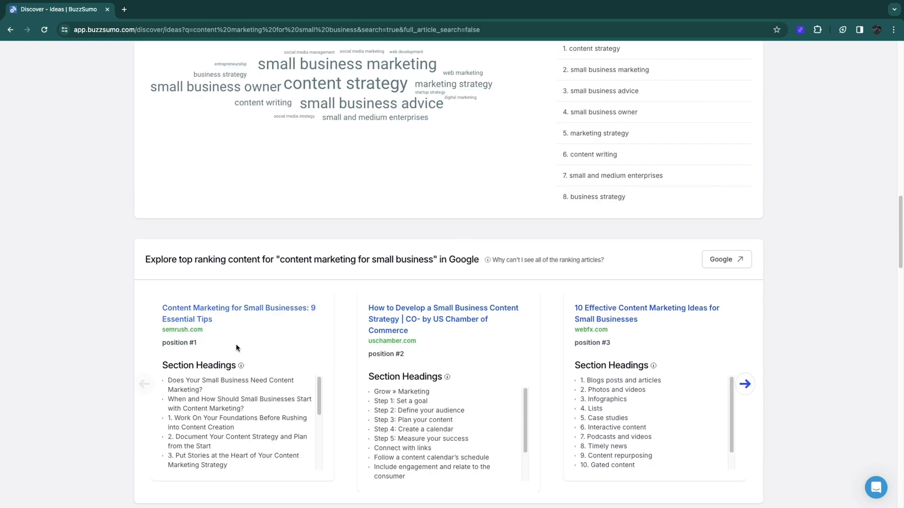
scroll(189, 433, up, 1)
scroll(364, 274, down, 1)
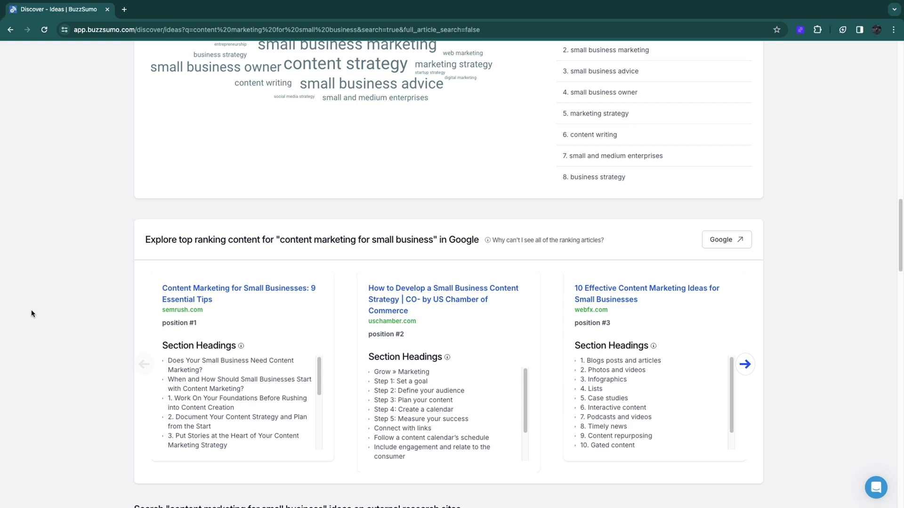
scroll(233, 259, down, 2)
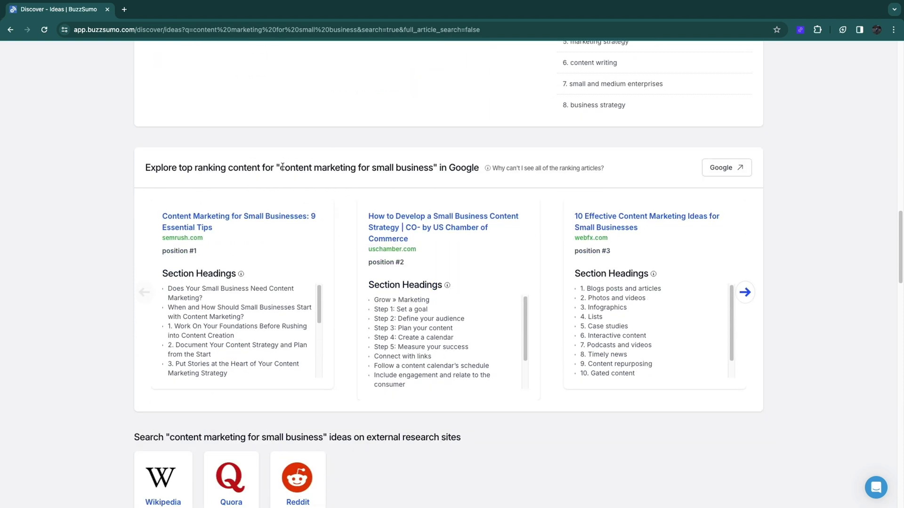
scroll(113, 353, down, 2)
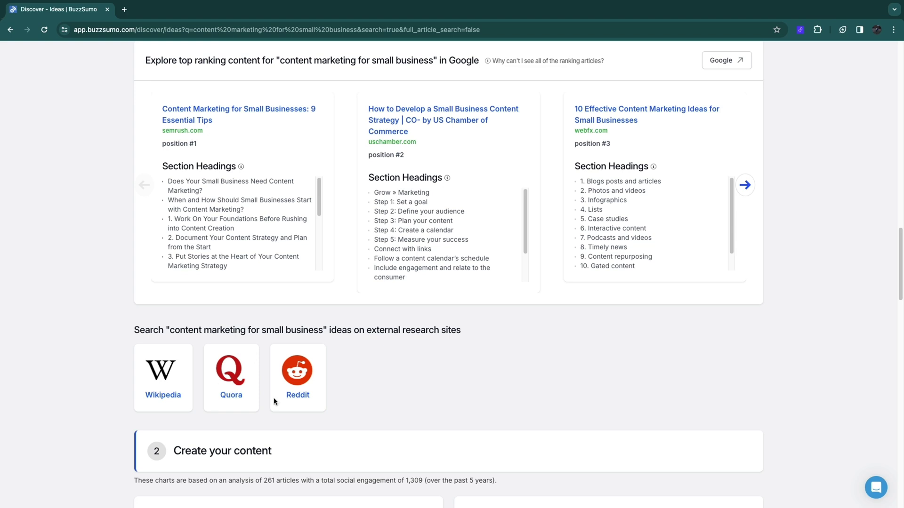
scroll(134, 384, down, 2)
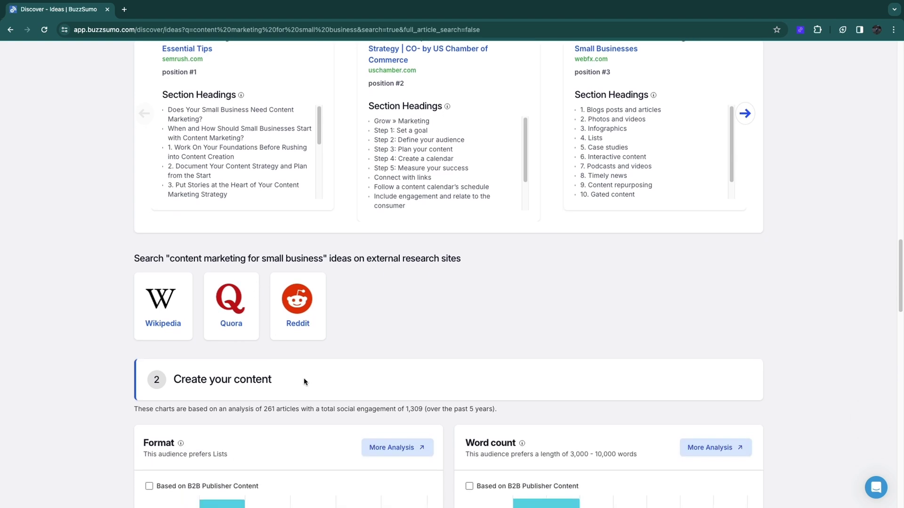
drag(303, 382, 172, 379)
click(103, 393)
scroll(103, 393, down, 1)
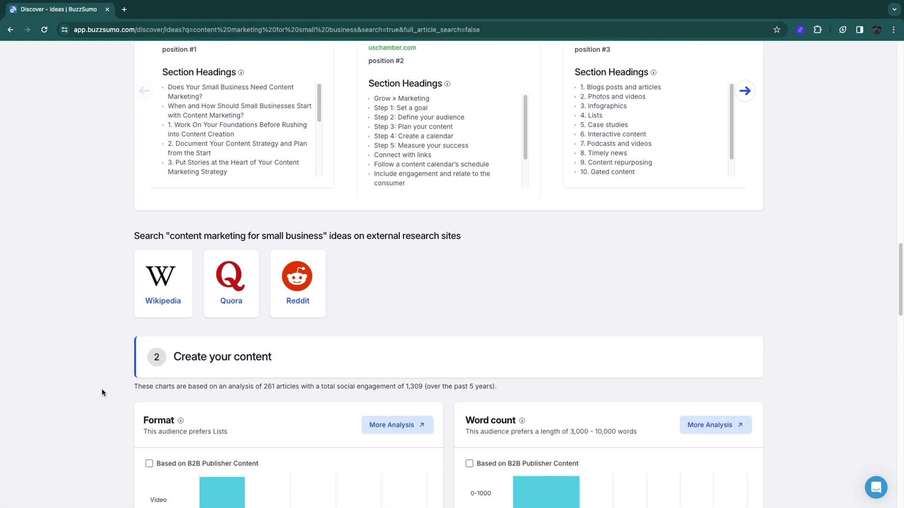
scroll(145, 369, down, 4)
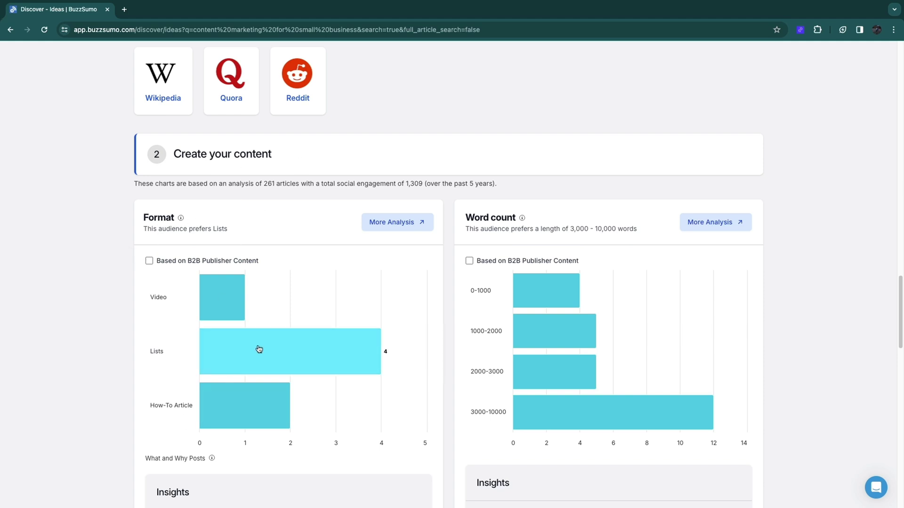
scroll(480, 278, down, 1)
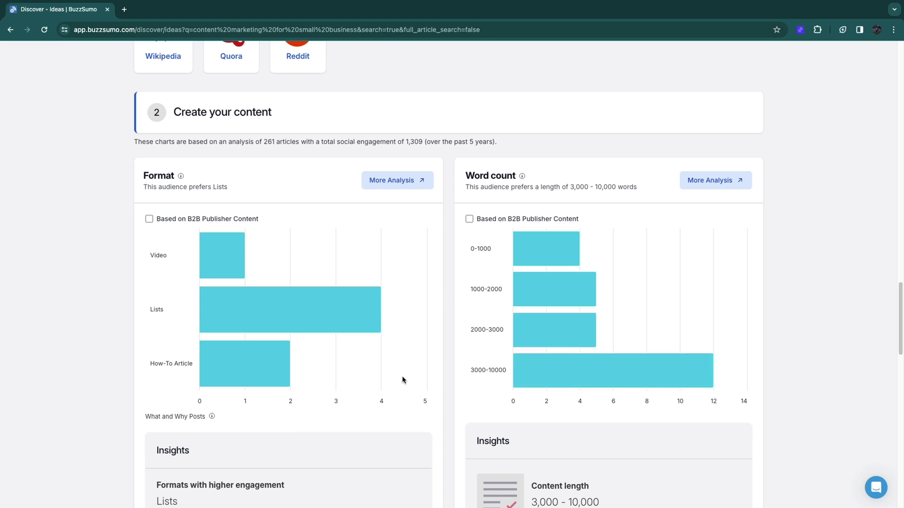
scroll(402, 380, down, 10)
drag(287, 220, 169, 221)
click(101, 319)
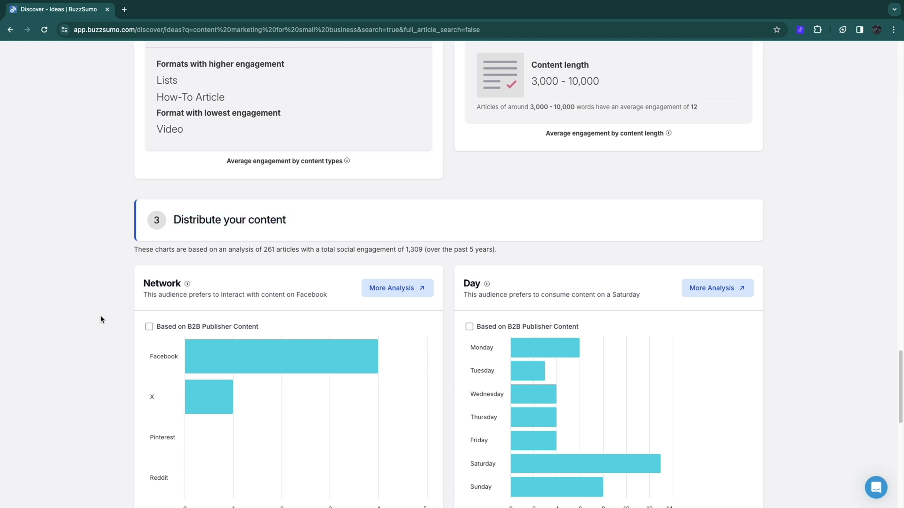
scroll(120, 329, down, 2)
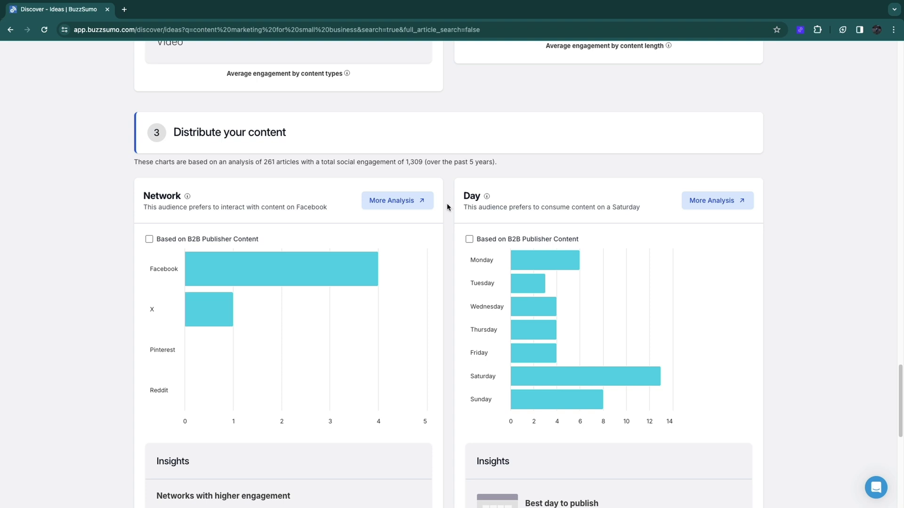
drag(463, 204, 600, 215)
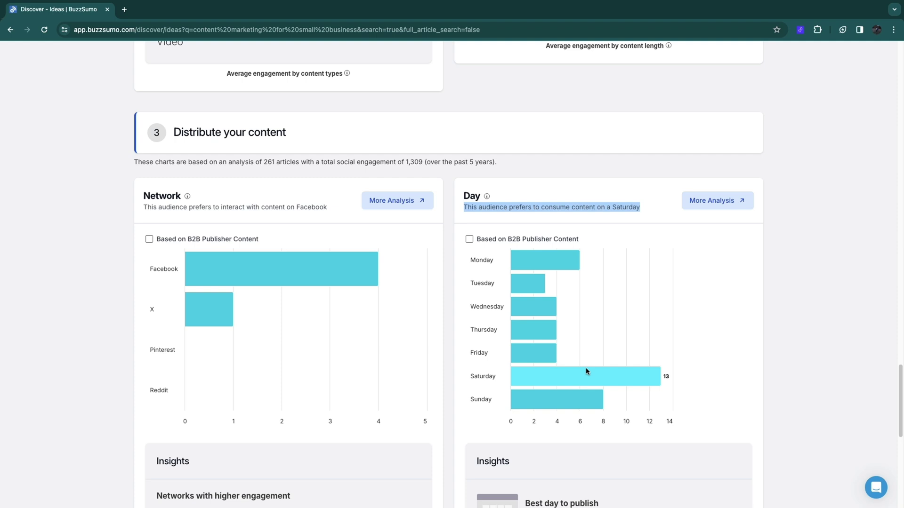
scroll(586, 368, down, 5)
drag(523, 282, 607, 285)
drag(526, 296, 626, 306)
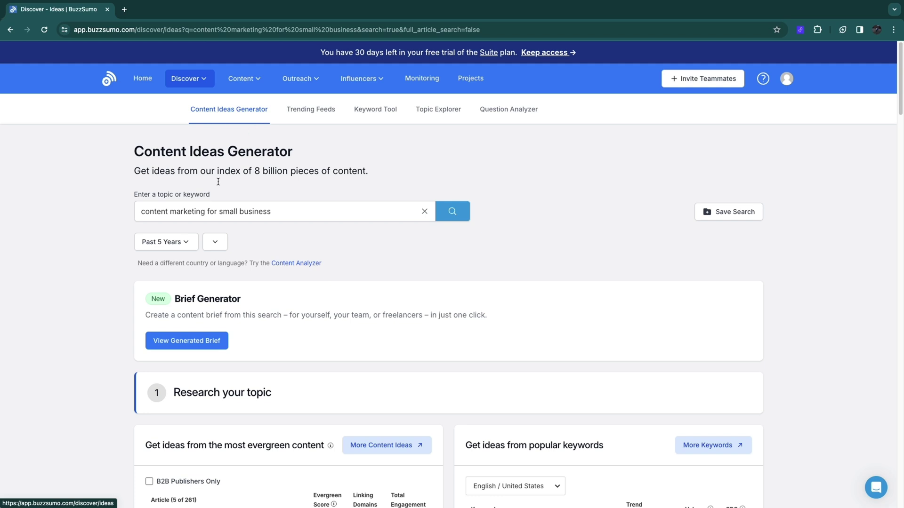
drag(140, 212, 361, 217)
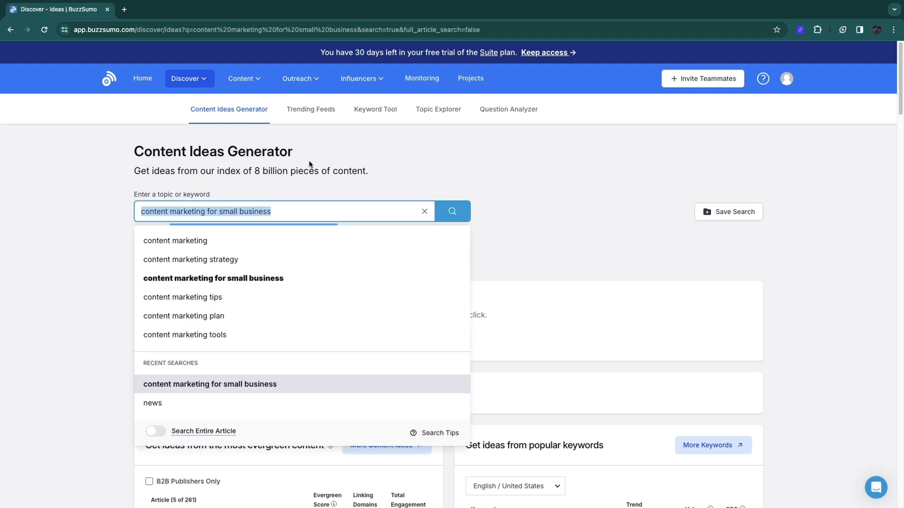
- Load the trending news feed for the topic 'marketing'
click(305, 112)
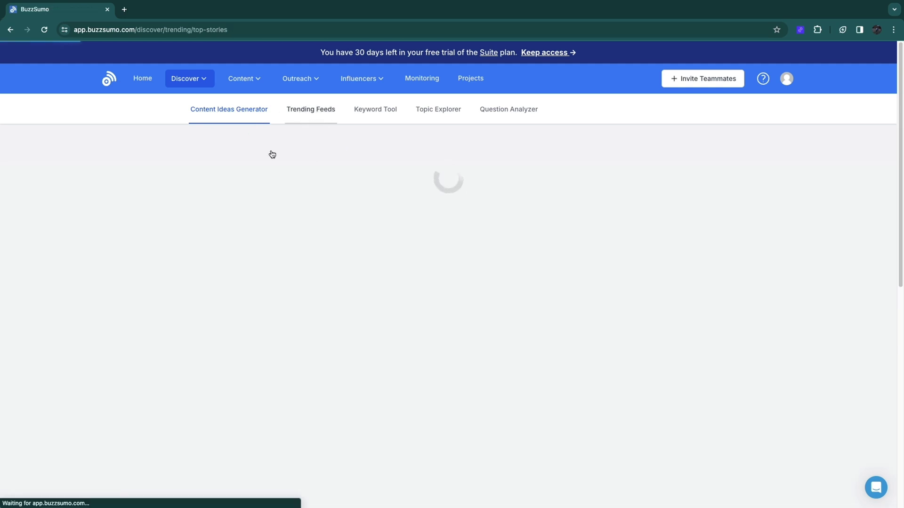
scroll(383, 379, down, 3)
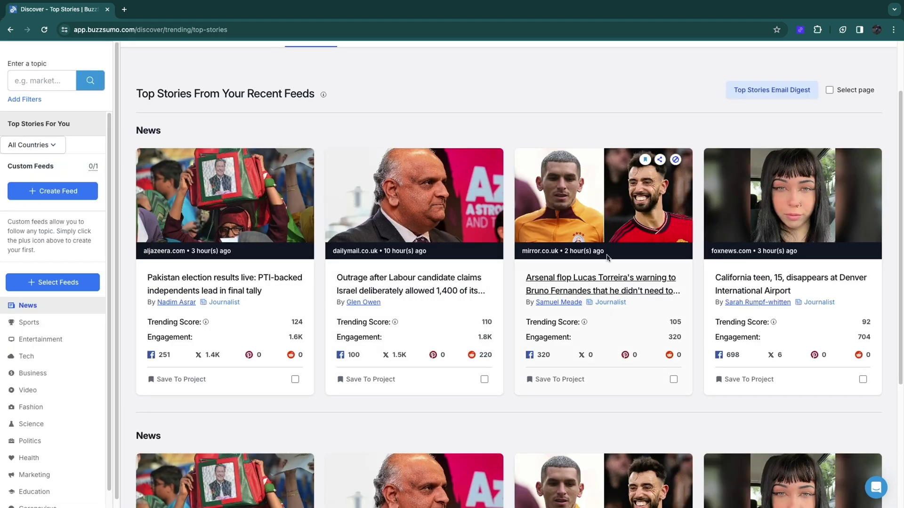
scroll(432, 396, down, 5)
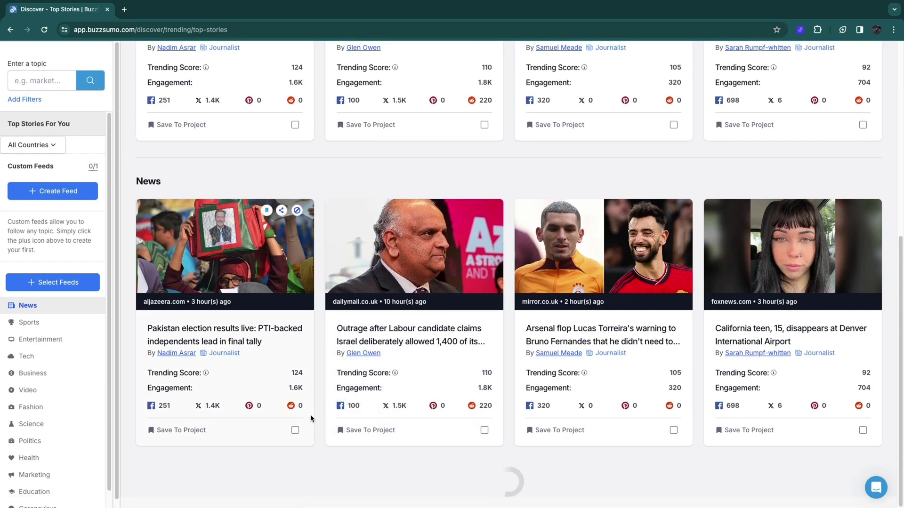
scroll(311, 418, down, 5)
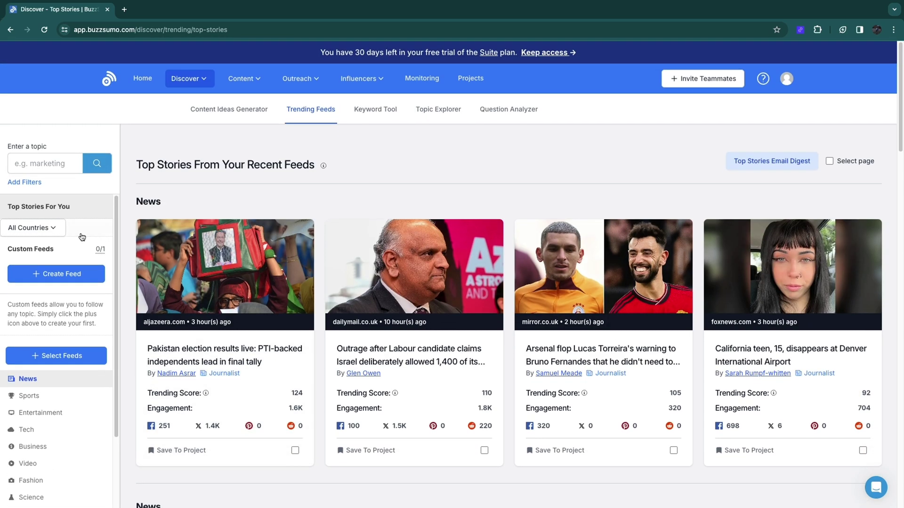
click(45, 163)
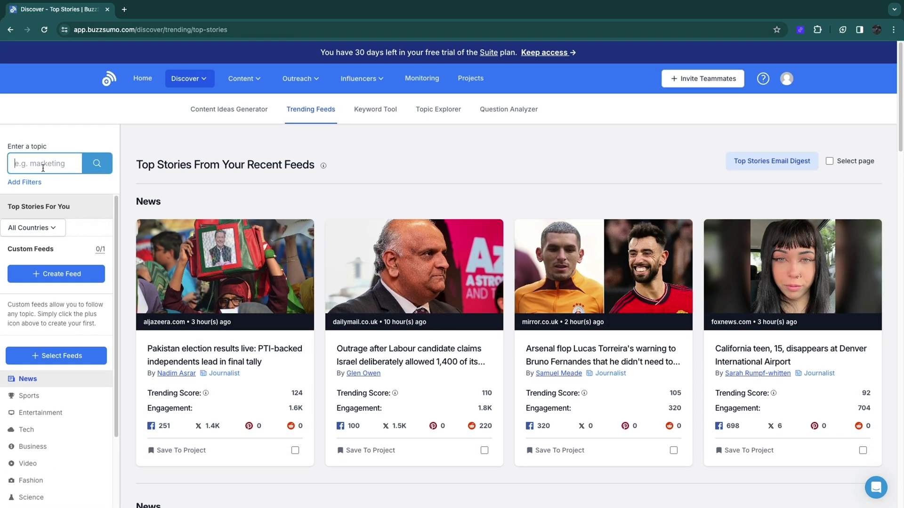
text(marketing)
key(Return)
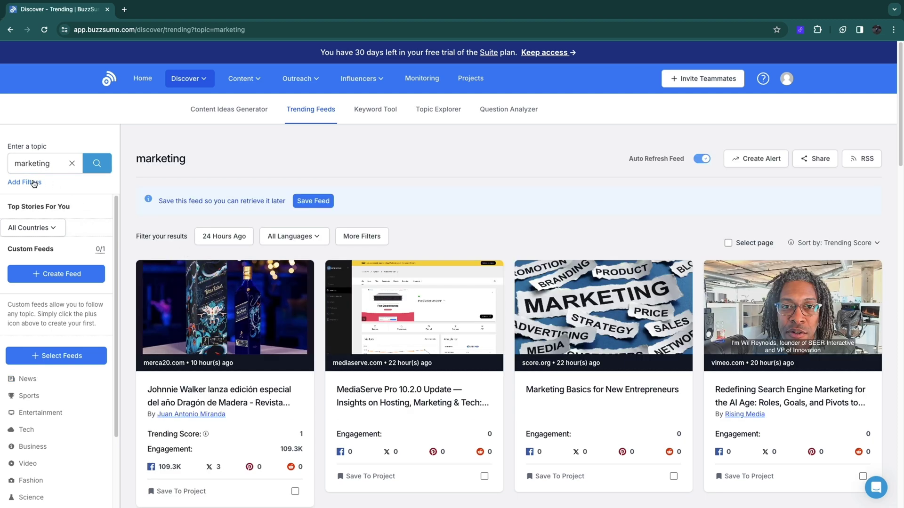
- Check the All Countries list without changing it, then glance at an article and close its tab
click(34, 231)
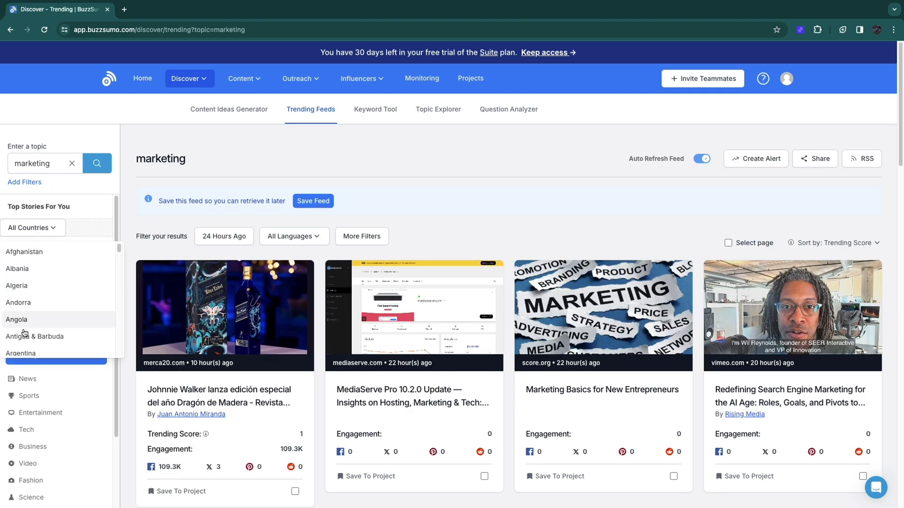
click(31, 231)
scroll(31, 258, down, 1)
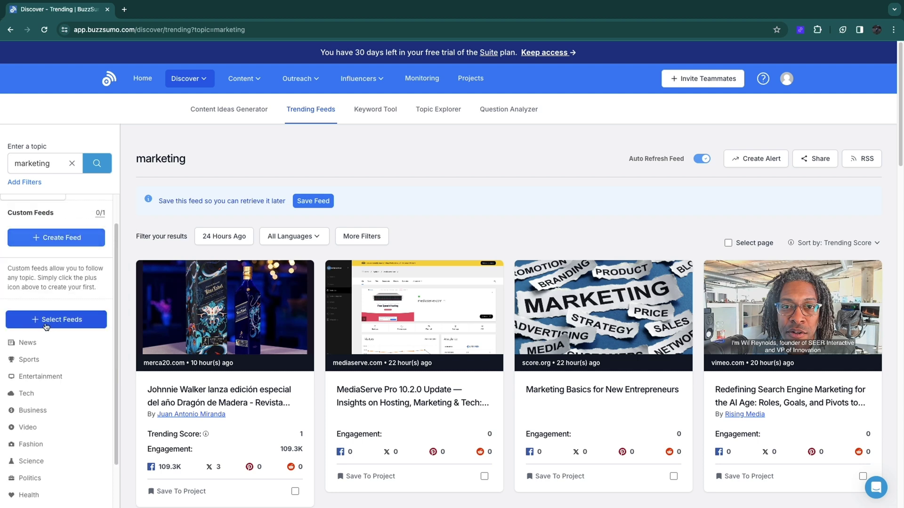
scroll(229, 366, down, 2)
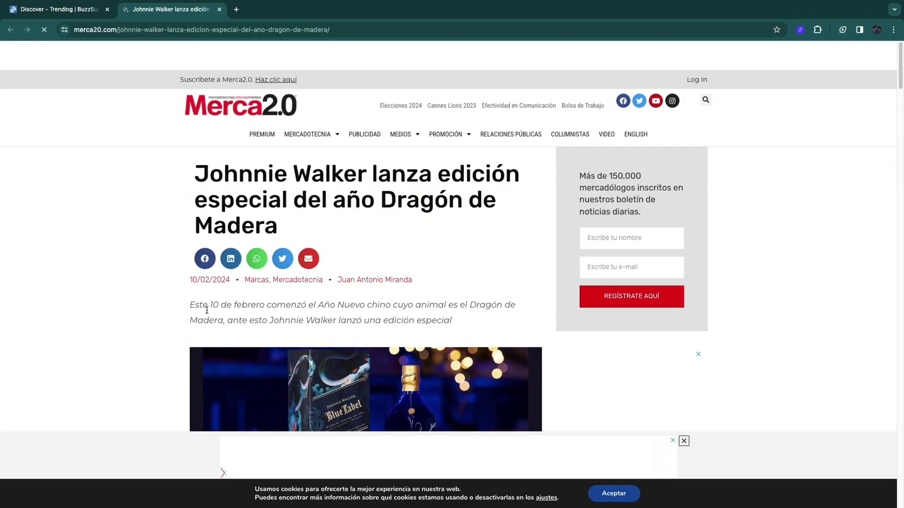
key(ctrl+w)
- Run a Keyword Tool search for 'youtube'
click(371, 110)
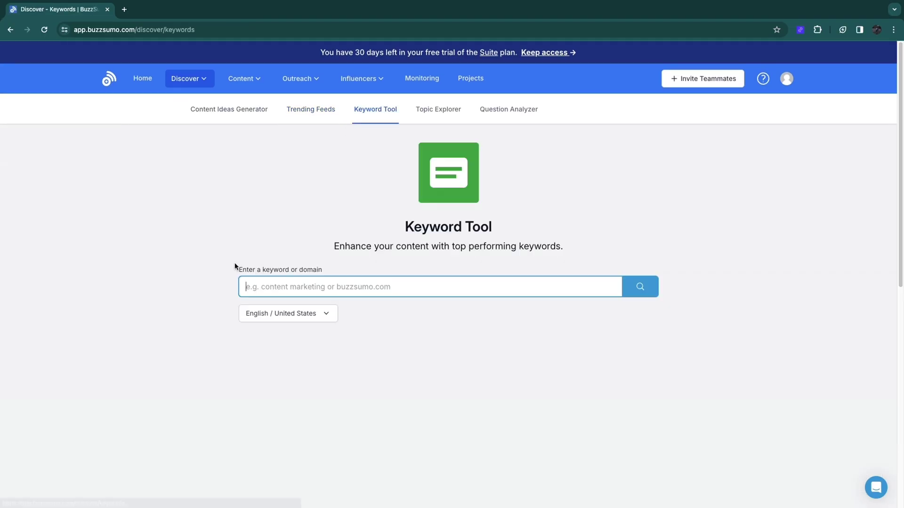
drag(235, 265, 325, 272)
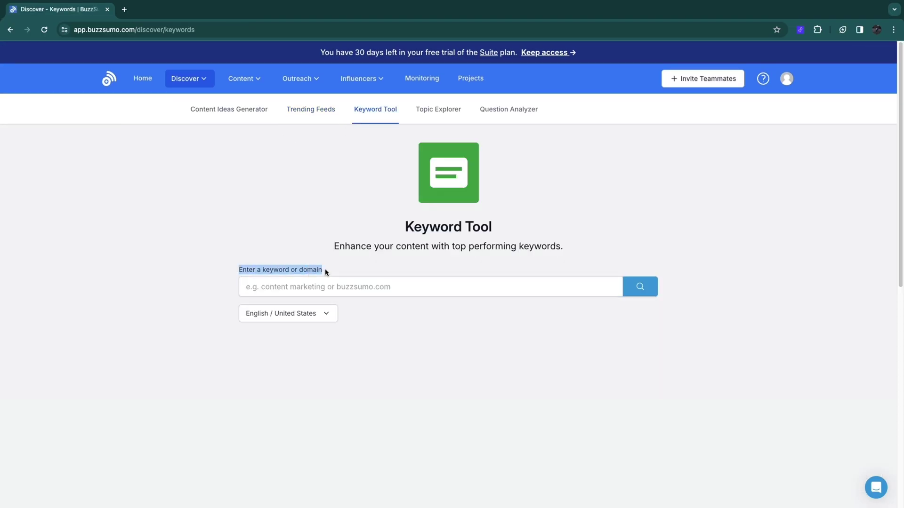
click(303, 286)
text(youtuv)
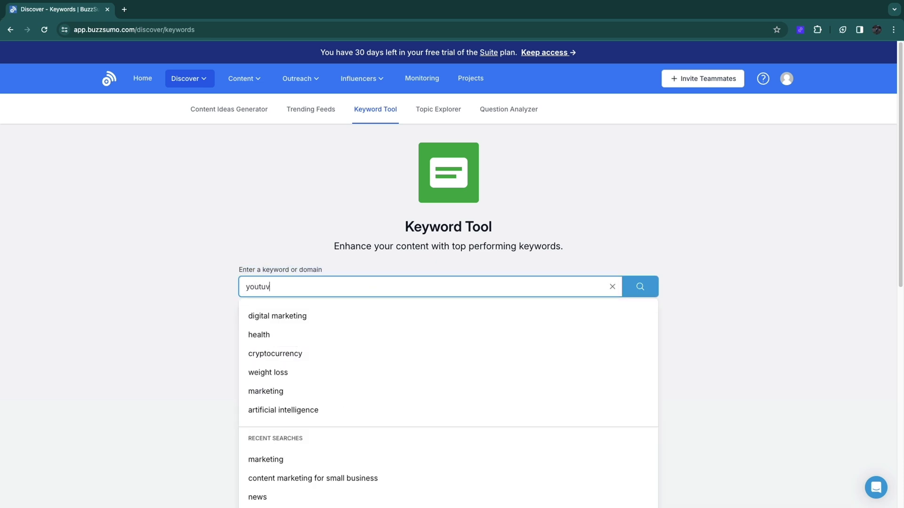
key(BackSpace)
text(be)
key(Return)
- Review youtube's metrics: 151M search volume, $0.06 cost per click, 44.4K articles published
drag(188, 288, 143, 287)
drag(422, 278, 354, 302)
drag(625, 289, 567, 288)
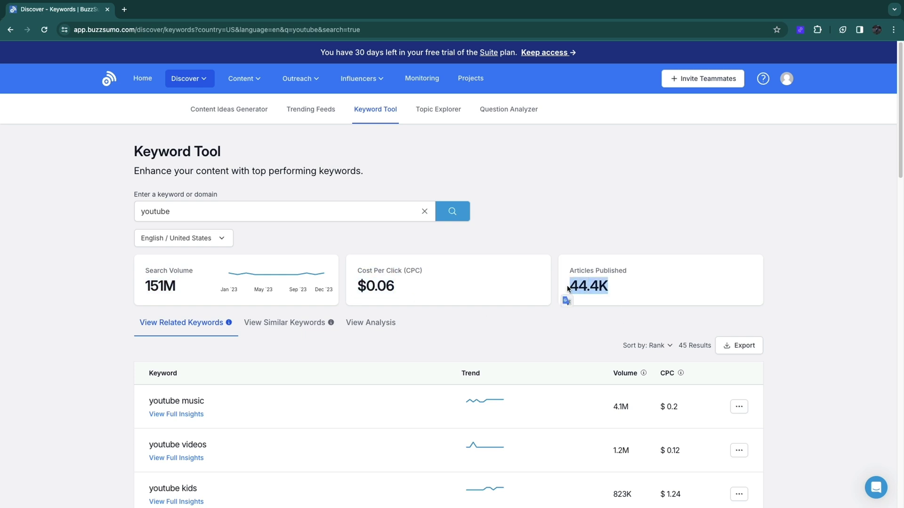
click(93, 407)
- Scan related keywords like 'youtube studio login' (9.9K volume) and show page 2 of the list
scroll(234, 317, down, 1)
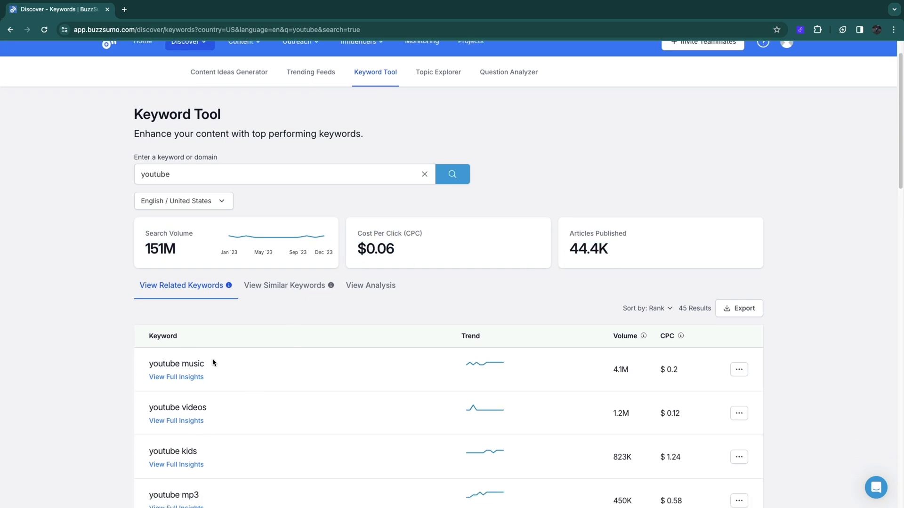
scroll(201, 424, down, 1)
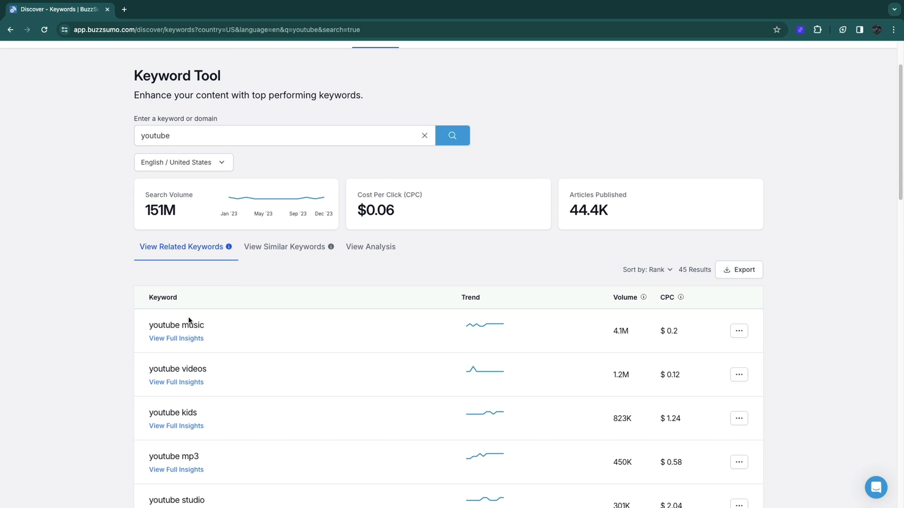
scroll(148, 427, down, 20)
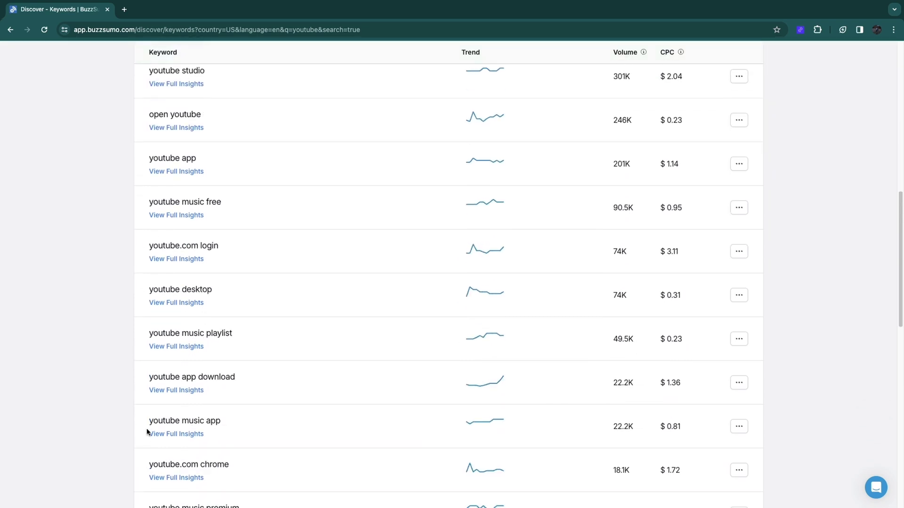
scroll(148, 427, up, 4)
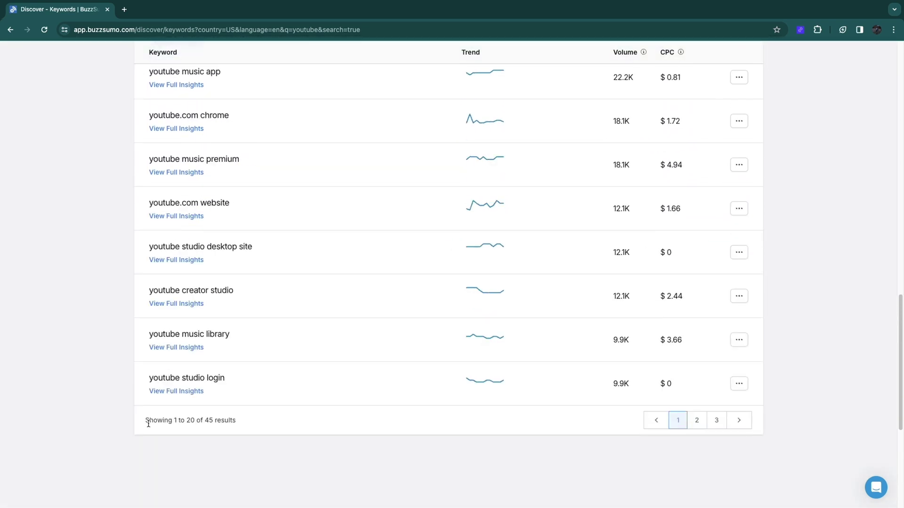
drag(226, 399, 148, 402)
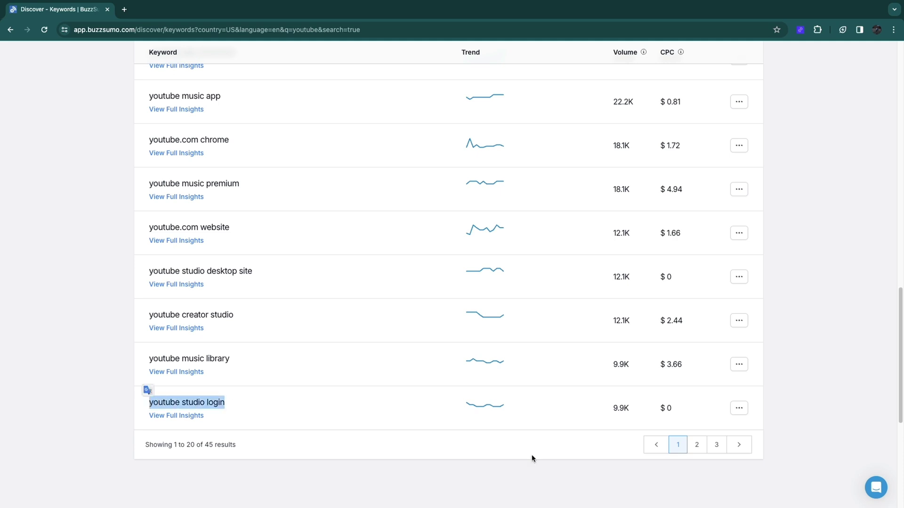
drag(612, 411, 658, 412)
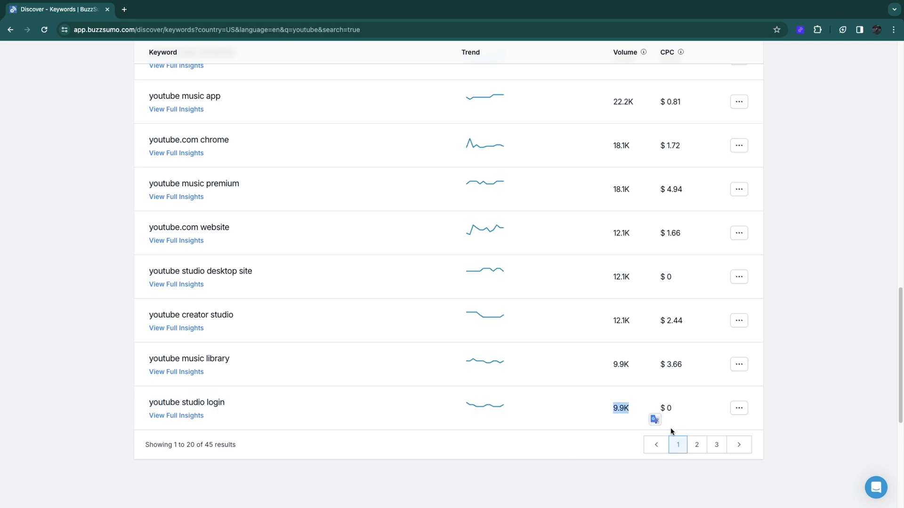
click(696, 445)
click(438, 109)
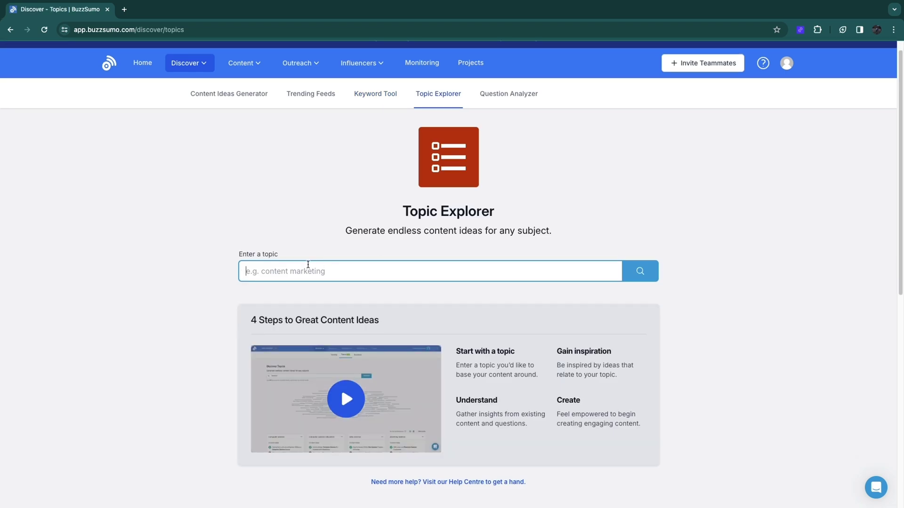
- Search Topic Explorer for 'semrush' to see its 115-result word cloud, then go to Question Analyzer
text(semru)
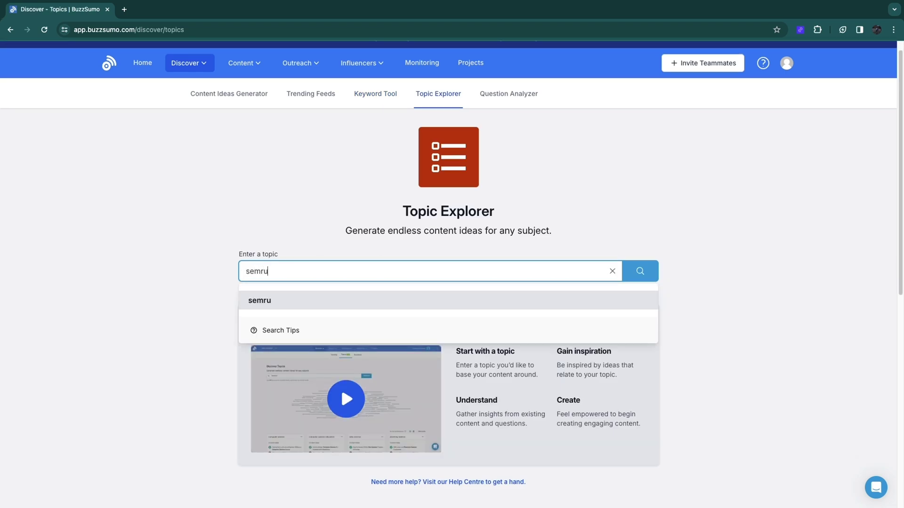
text(sh)
key(Return)
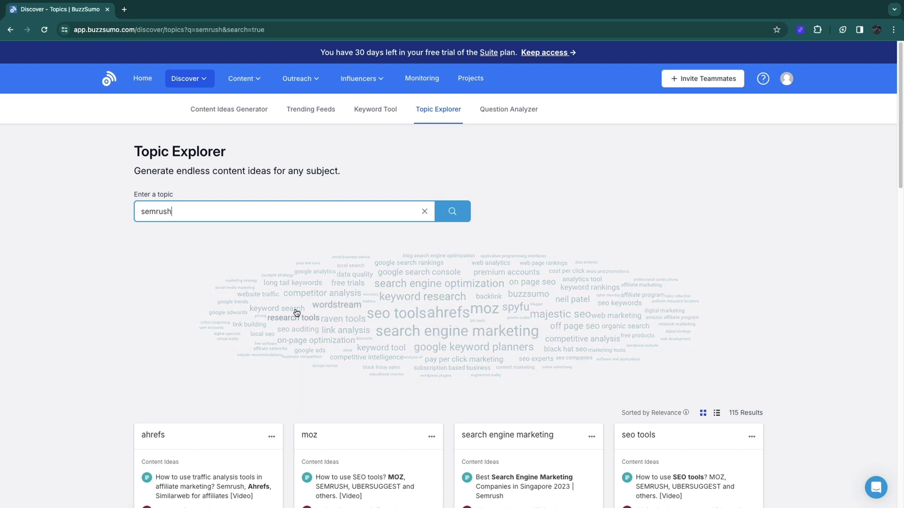
click(495, 117)
drag(597, 246, 214, 256)
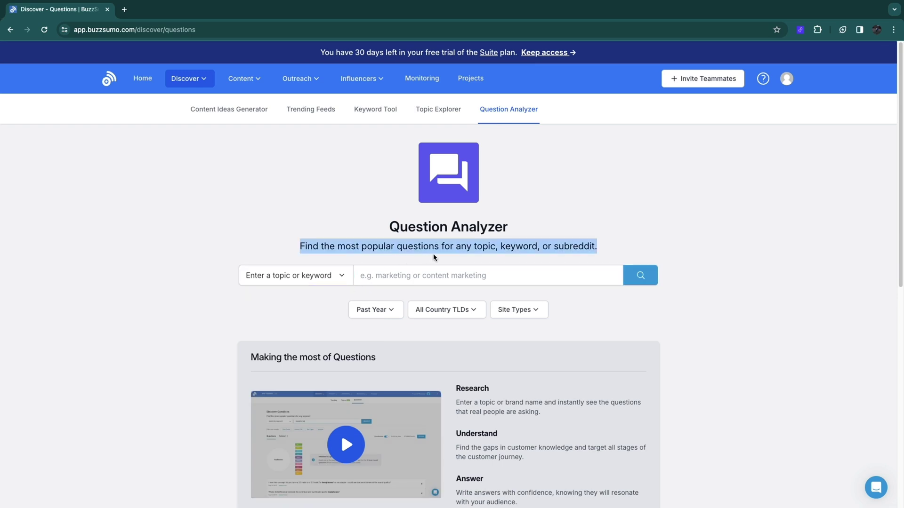
- Search Question Analyzer for 'instagram' and filter questions by 'what' and then 'who'
click(476, 278)
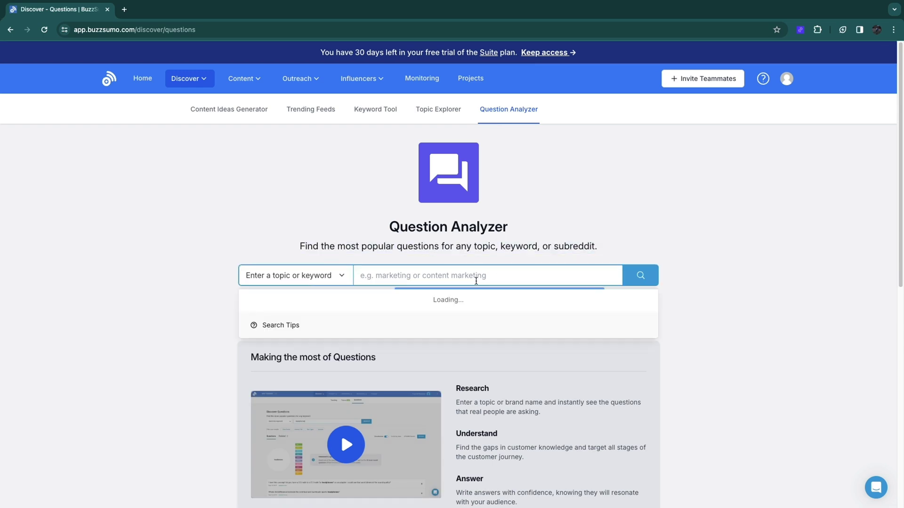
text(instag)
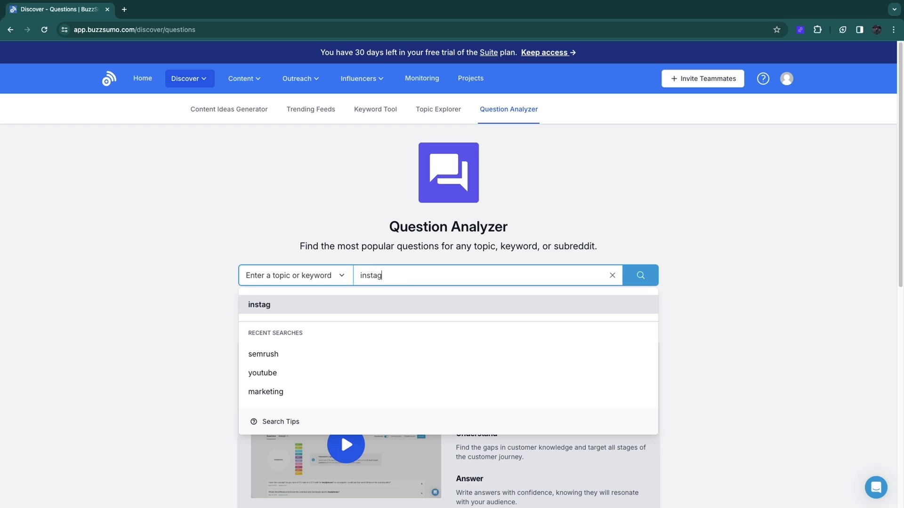
text(ram)
key(Return)
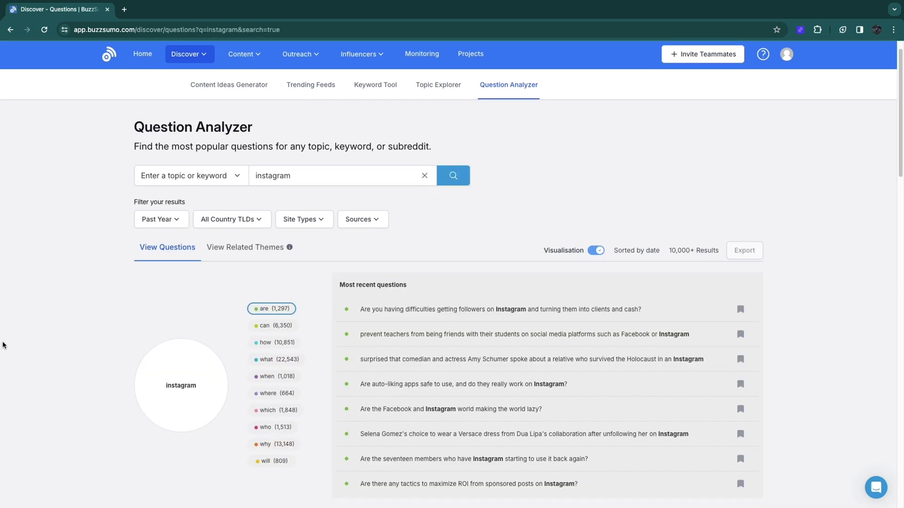
scroll(34, 353, down, 1)
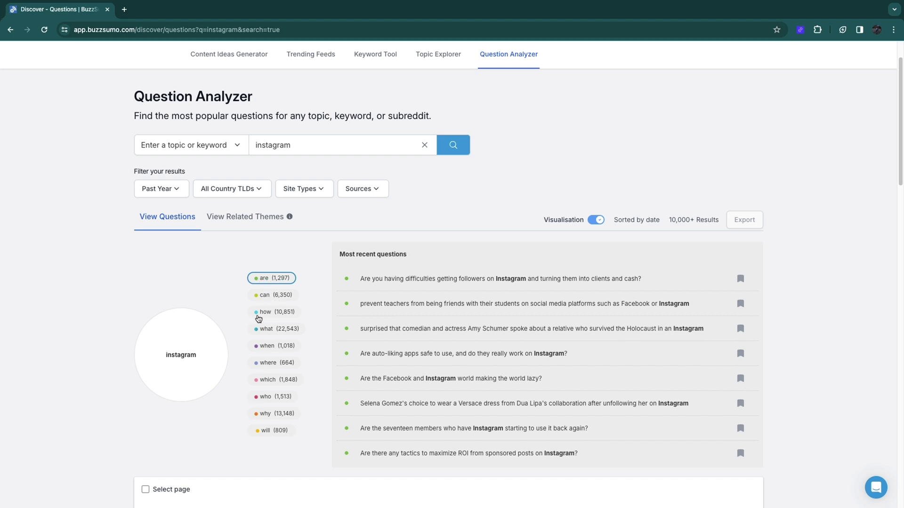
click(289, 329)
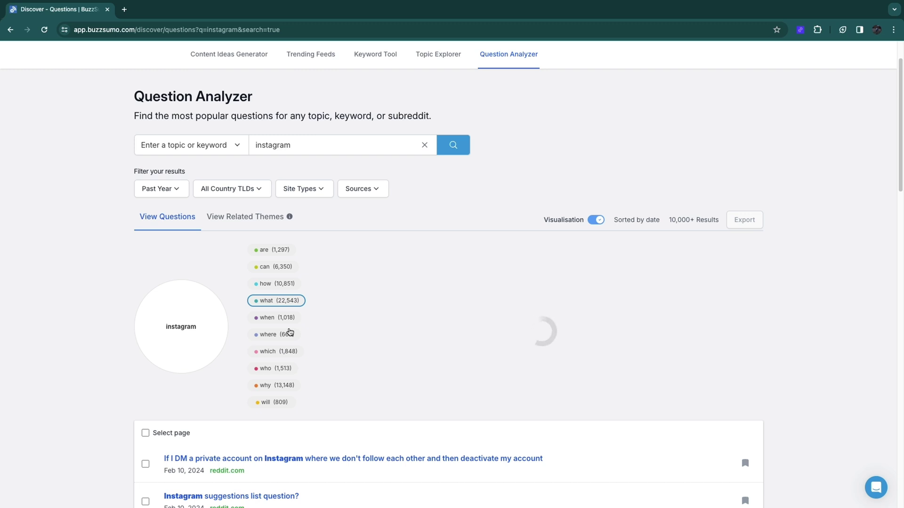
drag(413, 255, 339, 253)
scroll(422, 309, down, 1)
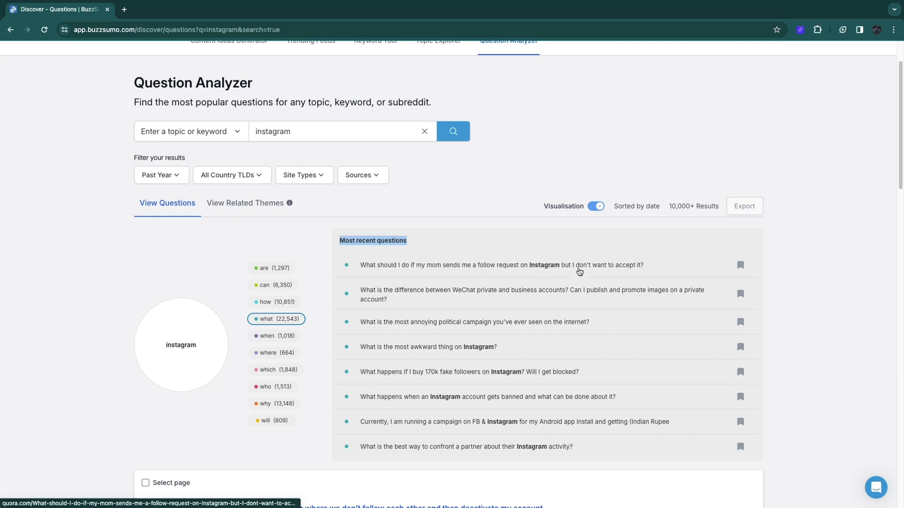
scroll(276, 324, down, 1)
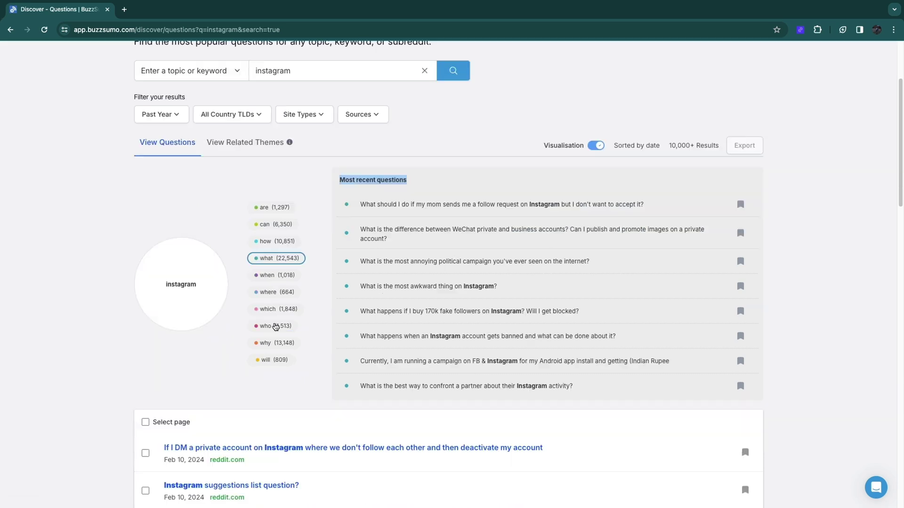
click(276, 325)
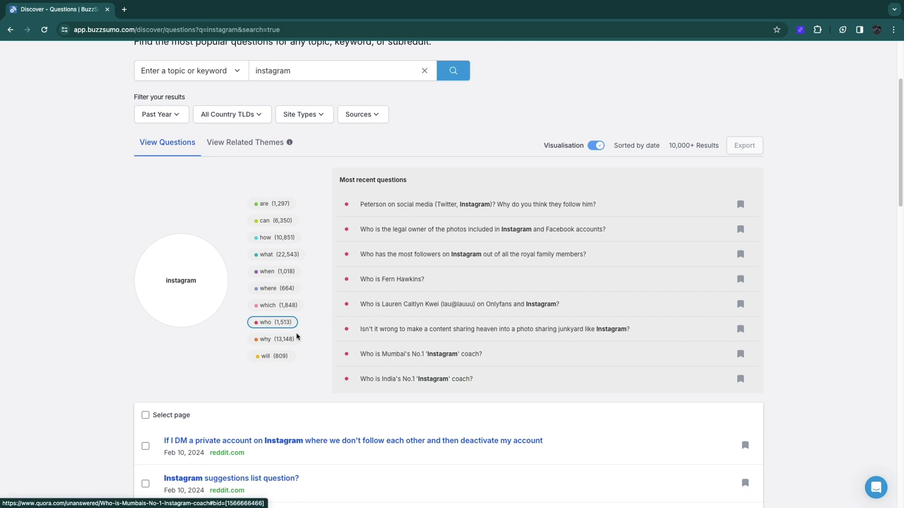
- Switch to View Related Themes and point out the IG theme
click(243, 143)
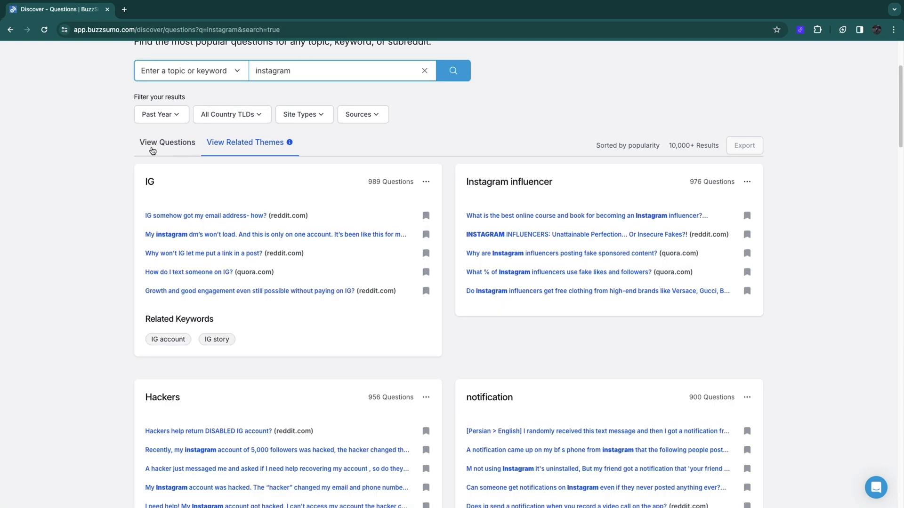
drag(158, 184, 141, 184)
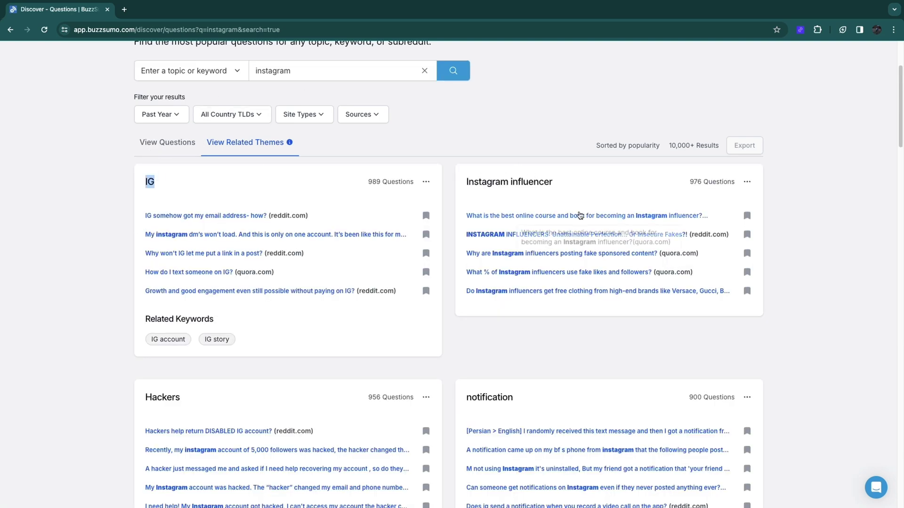
scroll(387, 255, down, 4)
scroll(387, 256, down, 6)
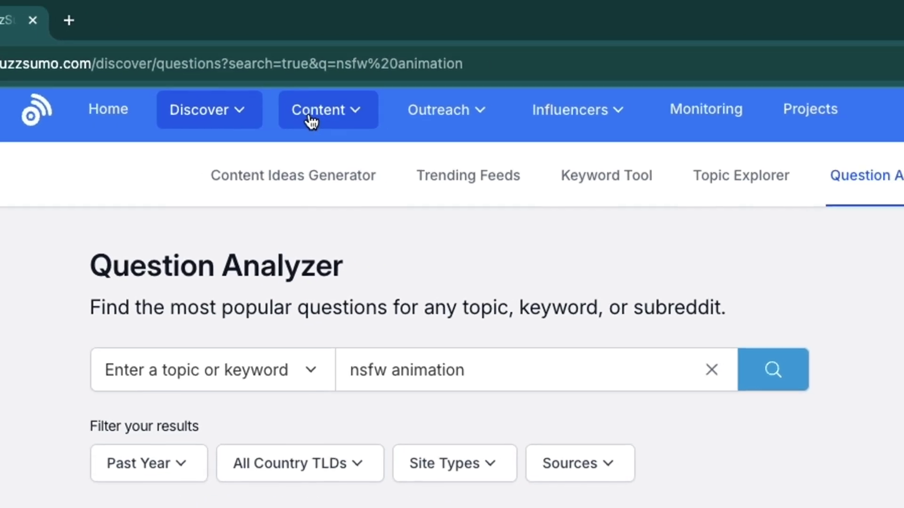
- Run a Content Analyzer search for 'nike'
click(311, 122)
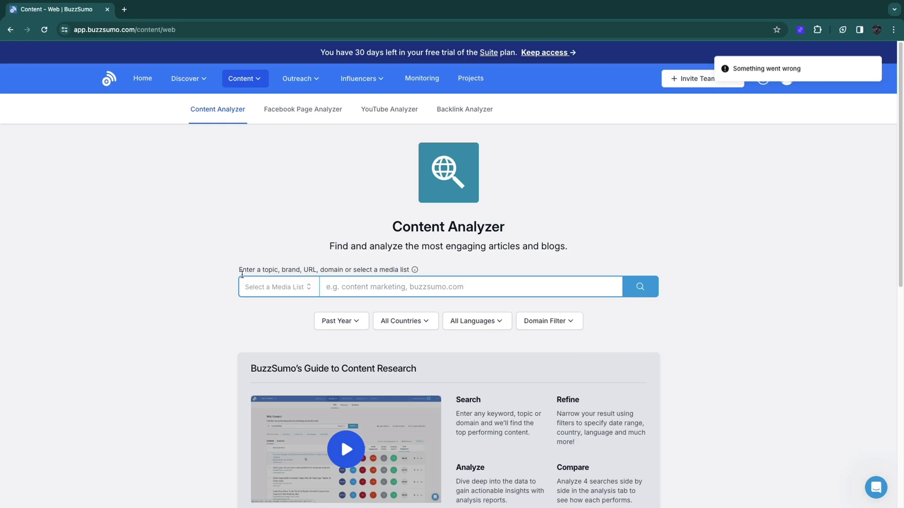
drag(239, 270, 399, 273)
click(364, 287)
text(nike)
key(Return)
- Scroll through the 231,371 nike results, then switch to the Facebook Page Analyzer
scroll(172, 270, down, 1)
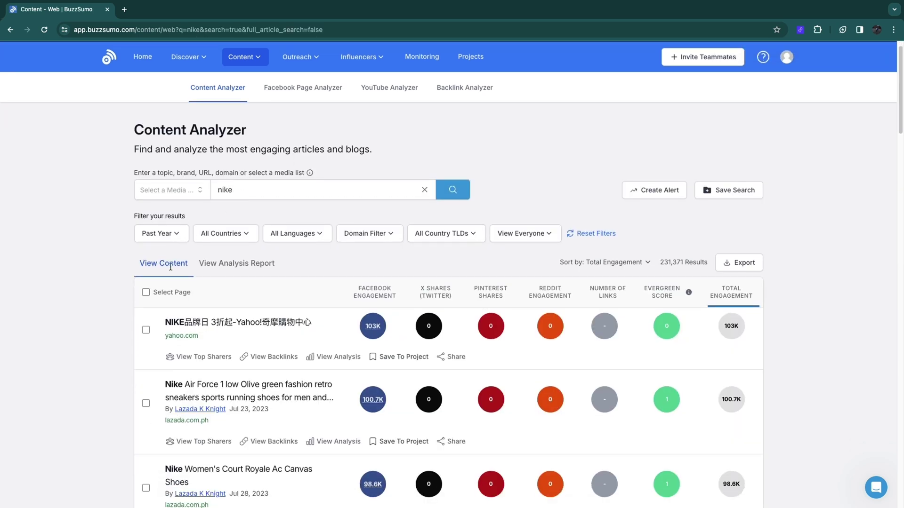
scroll(144, 326, down, 1)
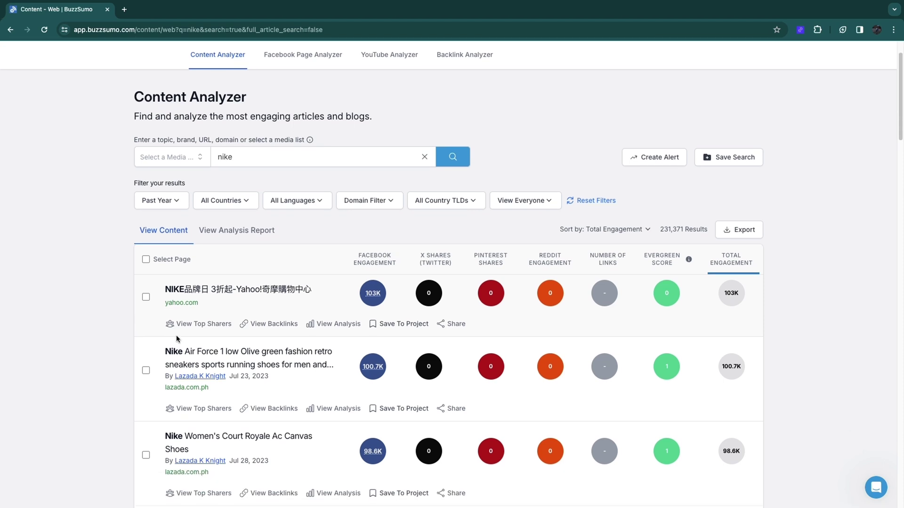
scroll(250, 385, down, 2)
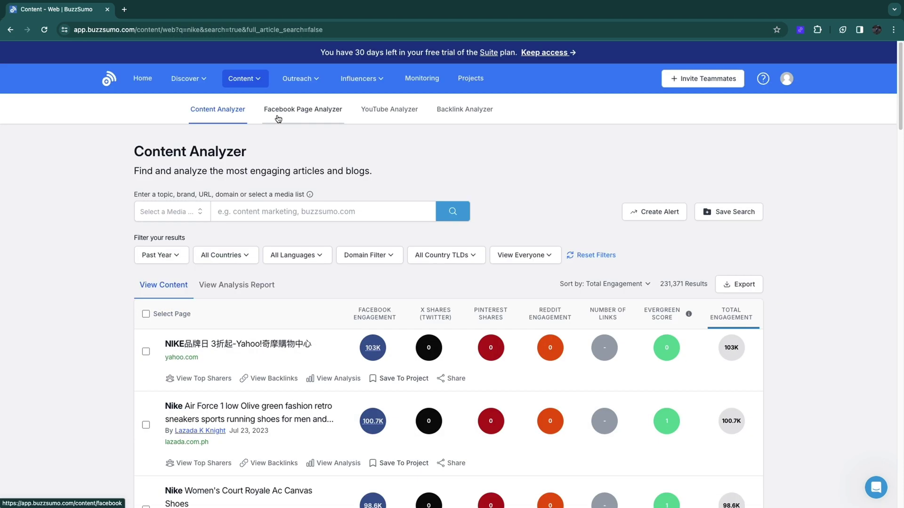
click(279, 118)
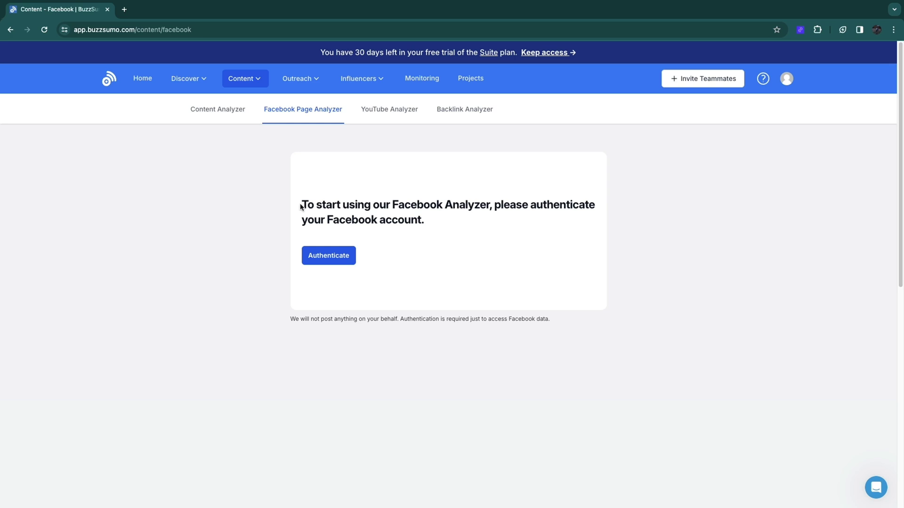
- Search the YouTube Analyzer for 'pinterest marketing' by pasting the phrase
drag(301, 207, 427, 230)
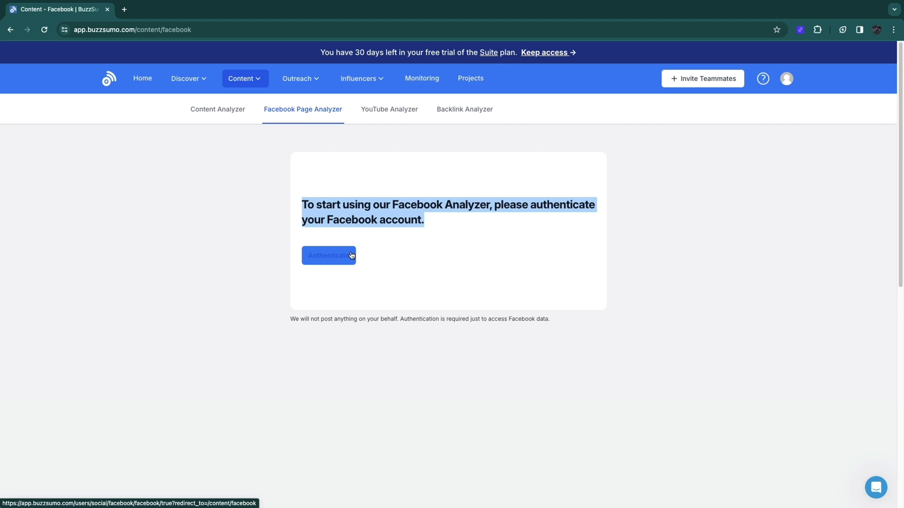
click(393, 111)
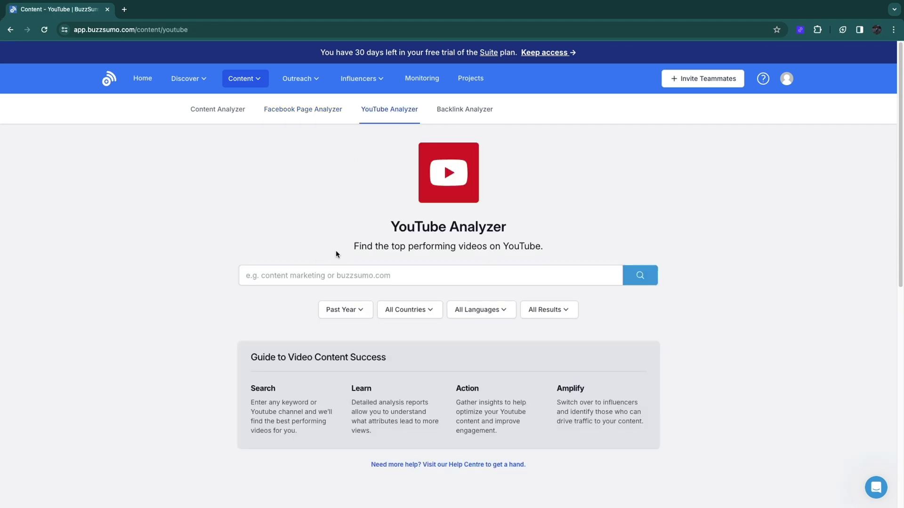
drag(336, 255, 514, 254)
click(268, 259)
click(270, 277)
text(pinterest marketing)
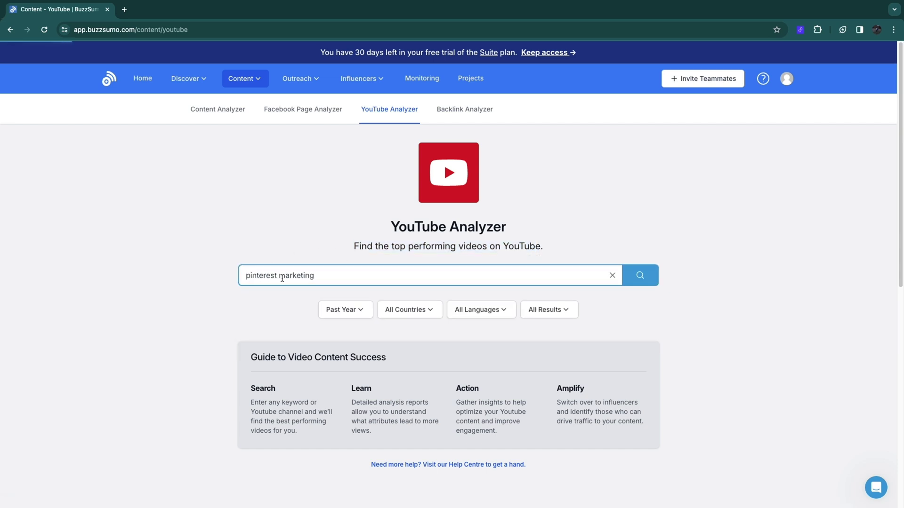
key(Return)
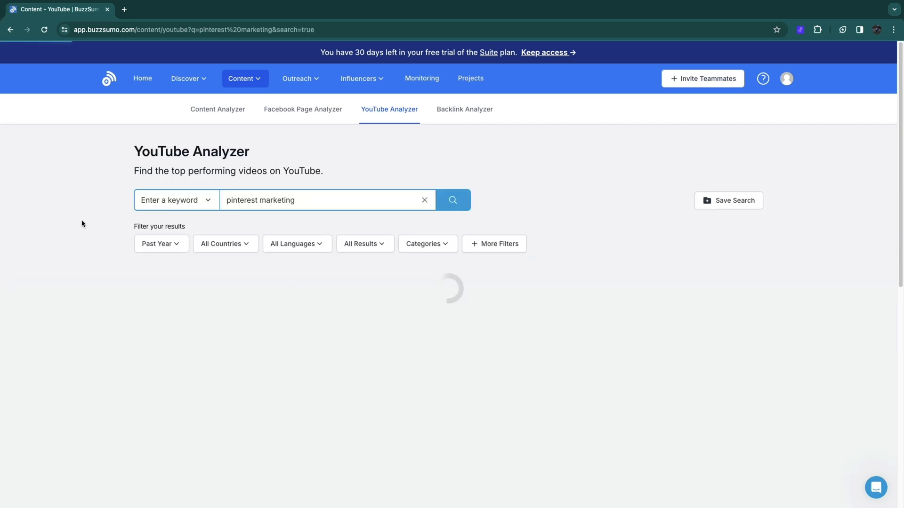
- Review the 534 video results, including the first video's 92.3K views, then open the Backlink Analyzer
scroll(114, 357, down, 2)
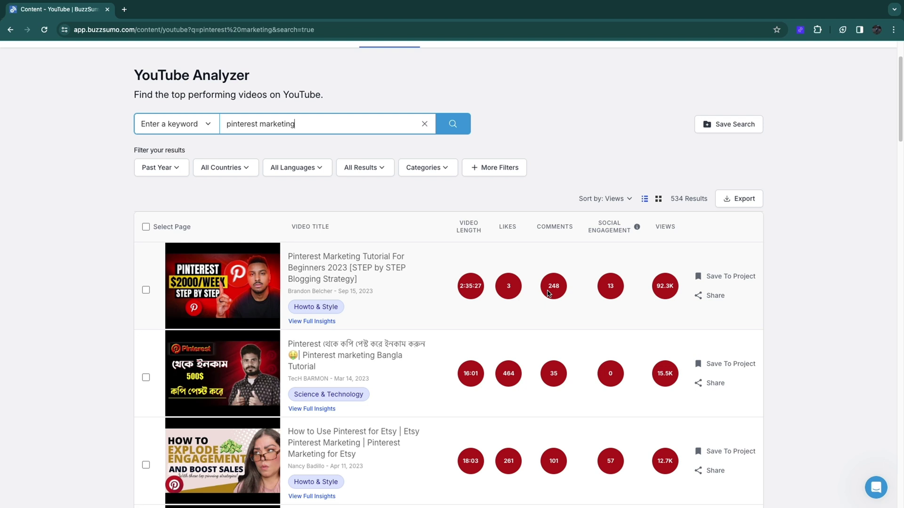
double_click(506, 286)
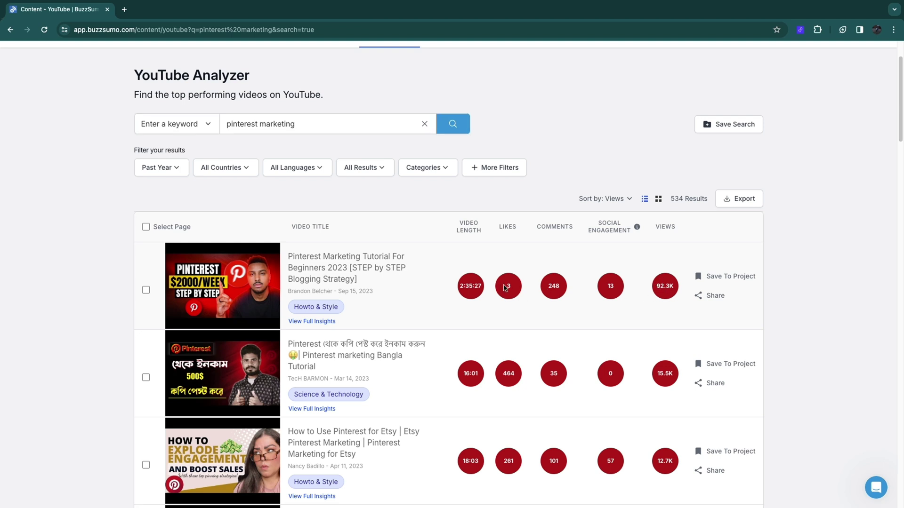
double_click(658, 286)
scroll(56, 335, down, 1)
click(314, 294)
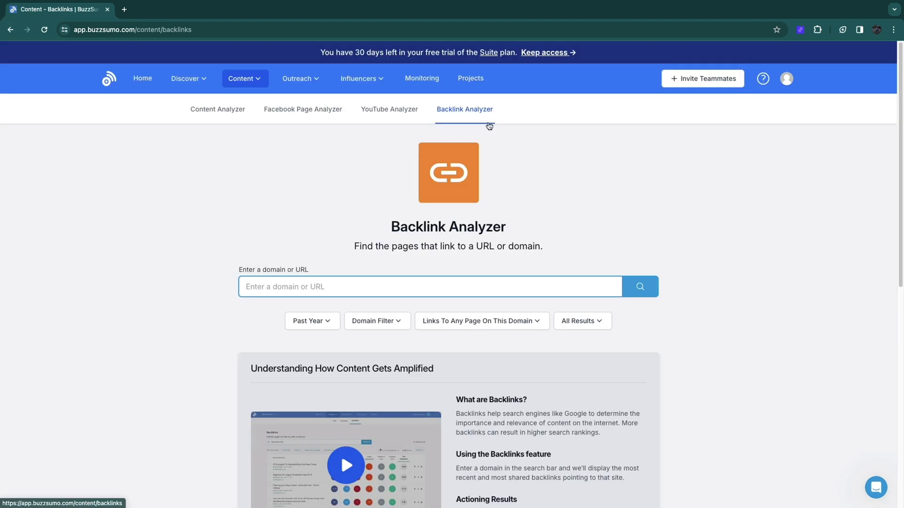
- Reload and read the Backlink Analyzer page, then drop down the Outreach tools list
click(458, 114)
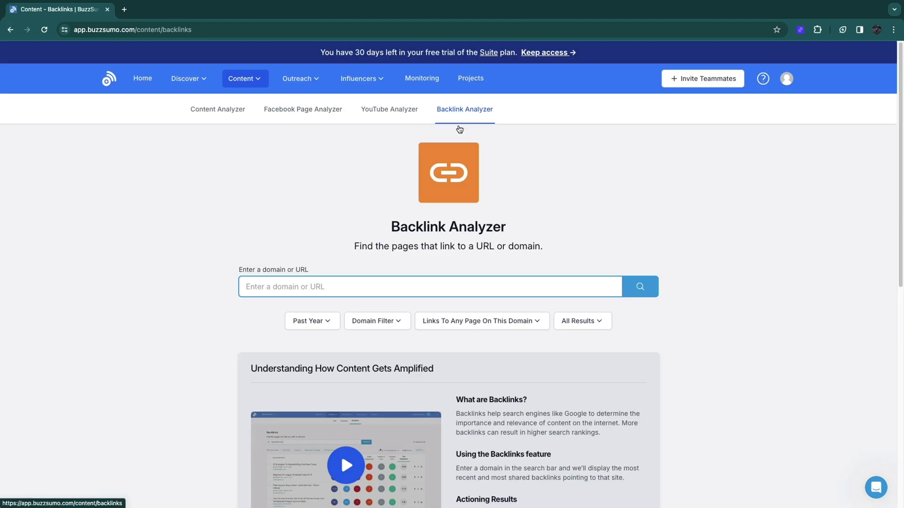
scroll(183, 269, down, 1)
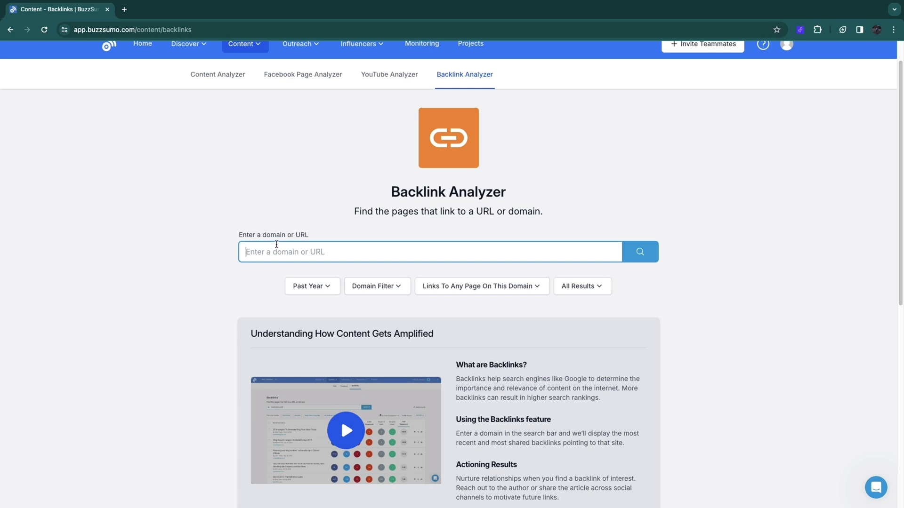
drag(354, 211, 501, 223)
scroll(292, 68, up, 1)
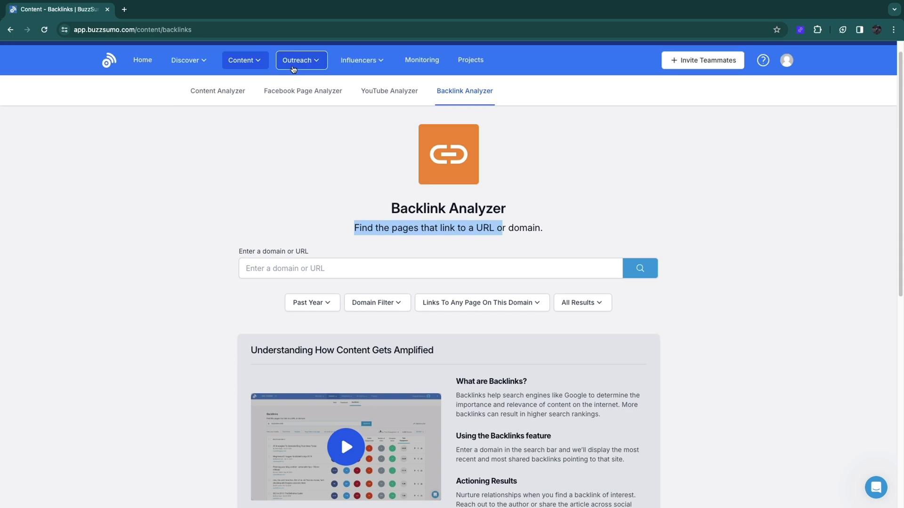
click(293, 69)
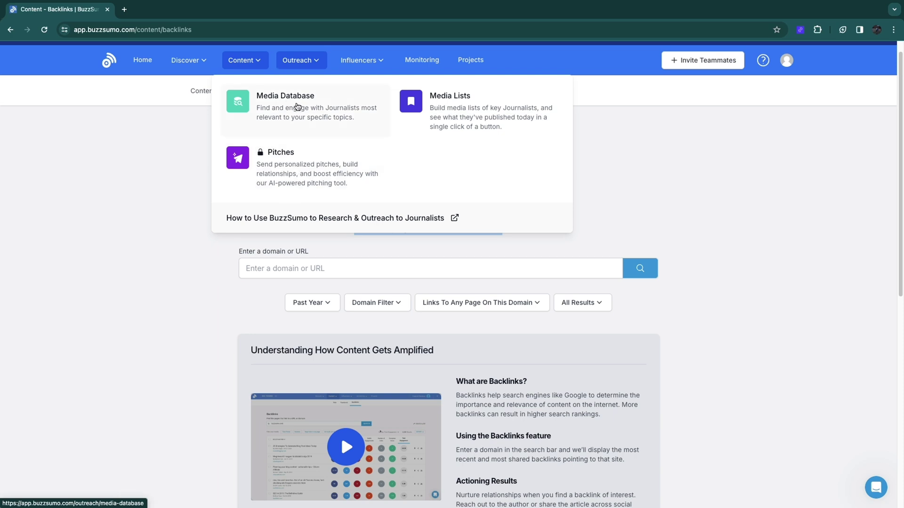
click(297, 106)
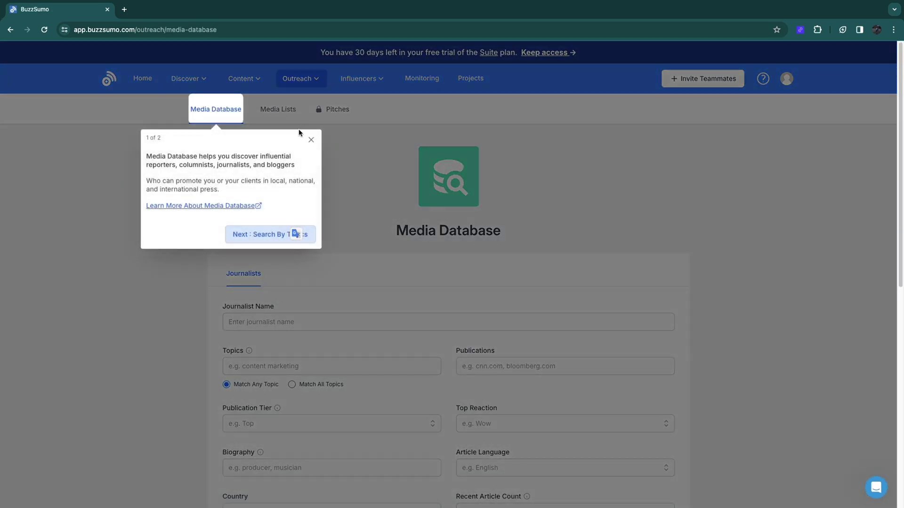
click(311, 140)
scroll(226, 226, down, 2)
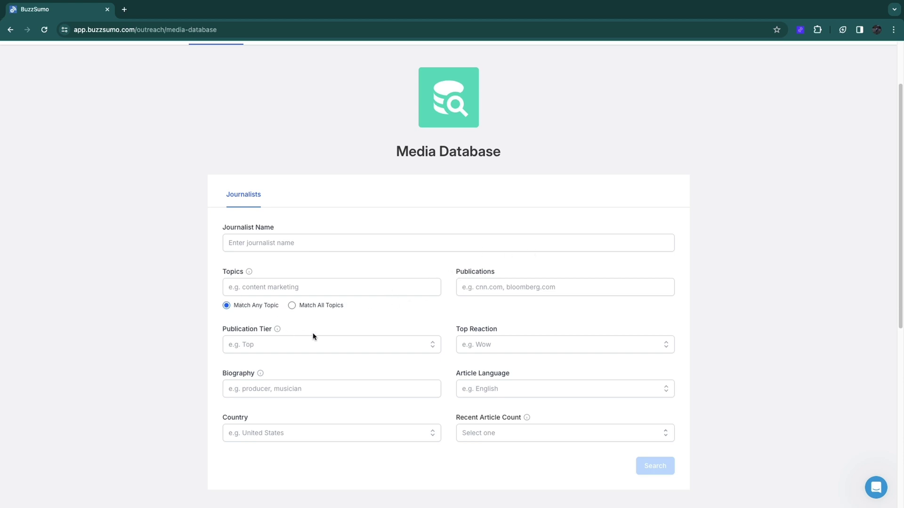
scroll(264, 339, down, 2)
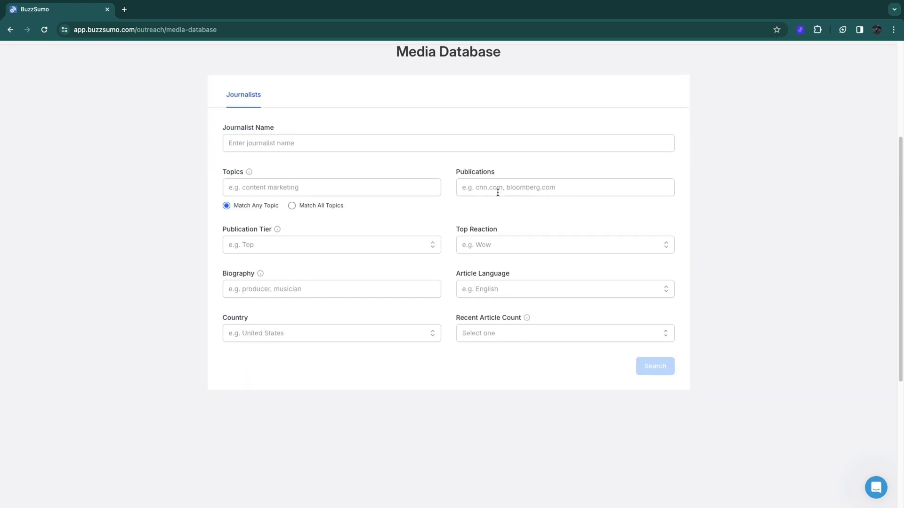
click(498, 186)
text(n)
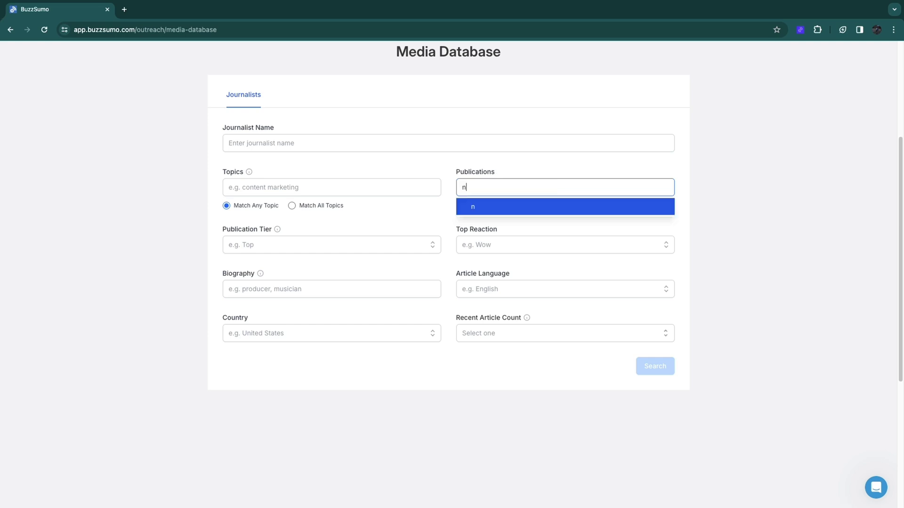
text(ytim)
key(Return)
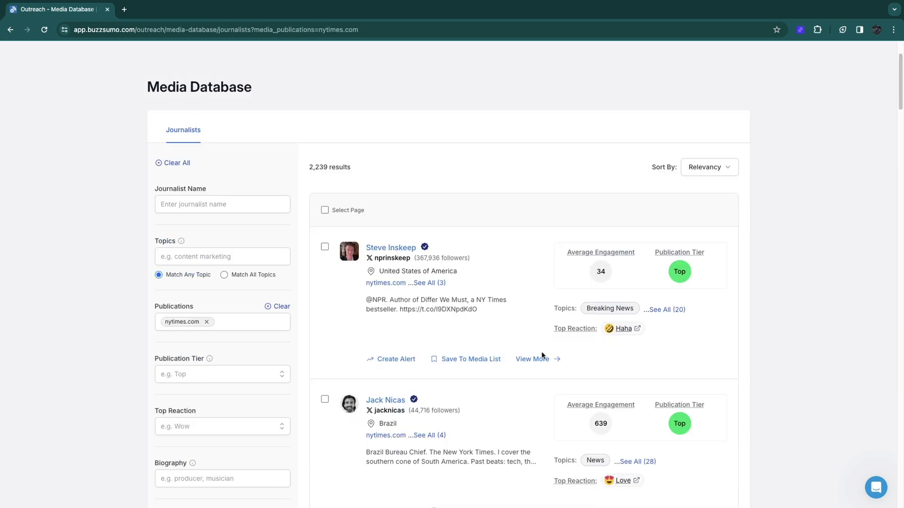
scroll(461, 449, up, 2)
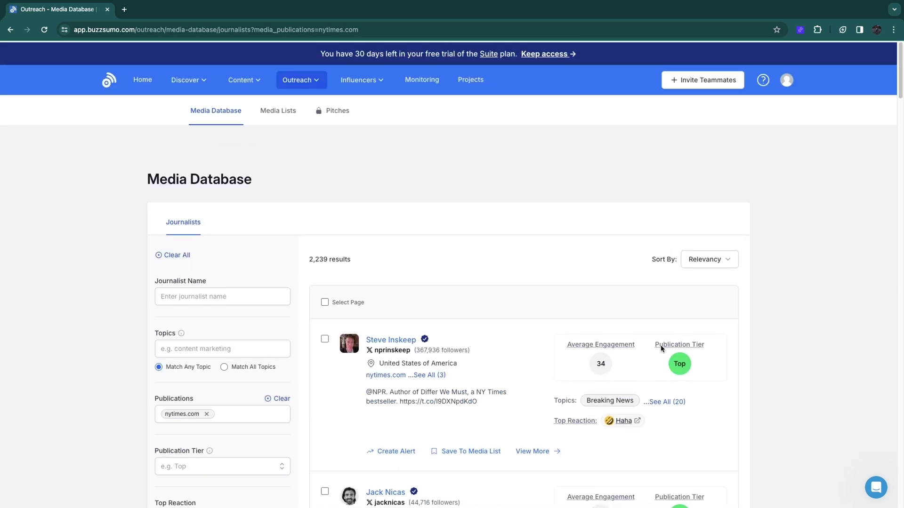
click(708, 258)
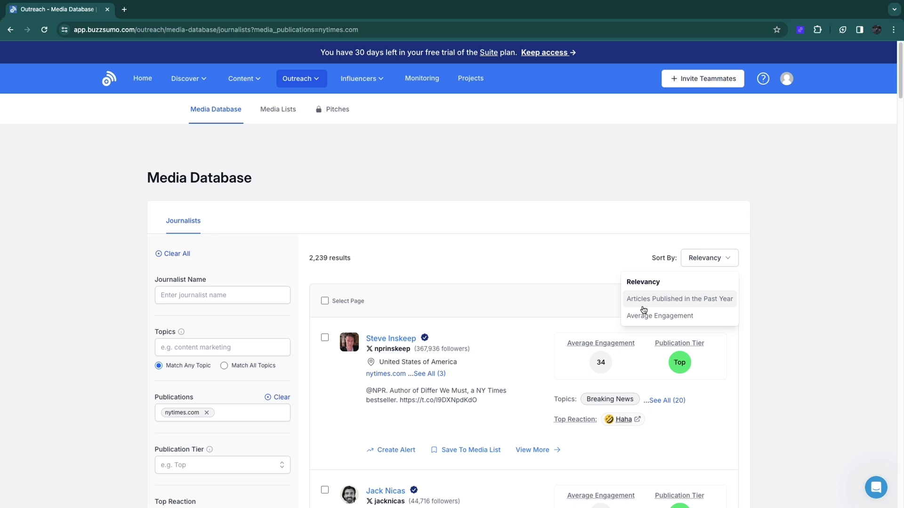
click(533, 258)
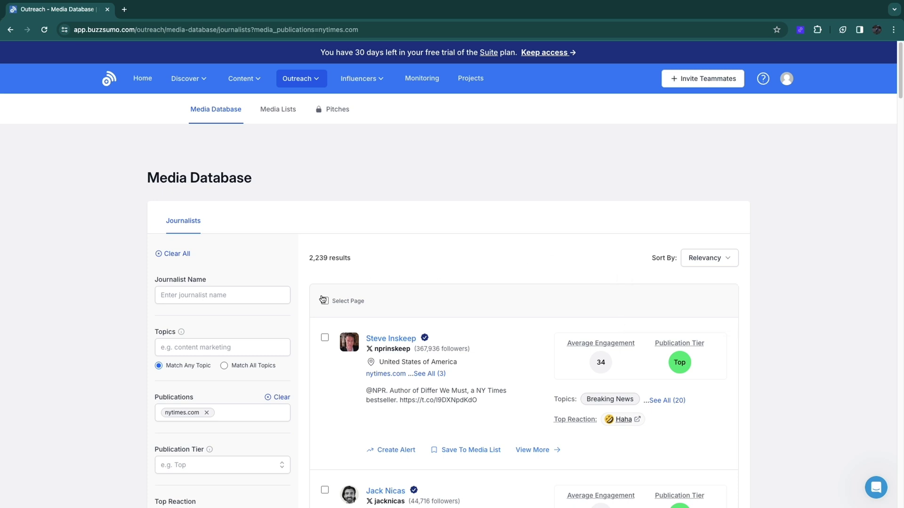
click(209, 288)
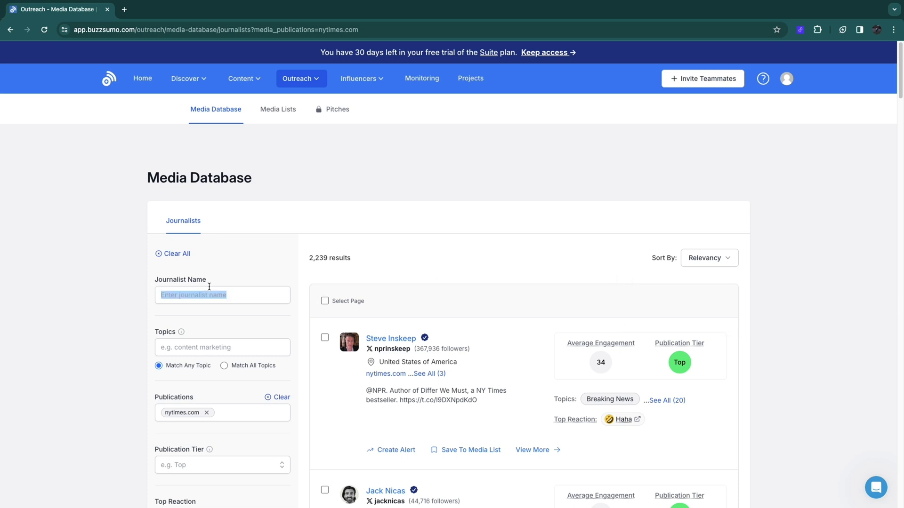
click(116, 332)
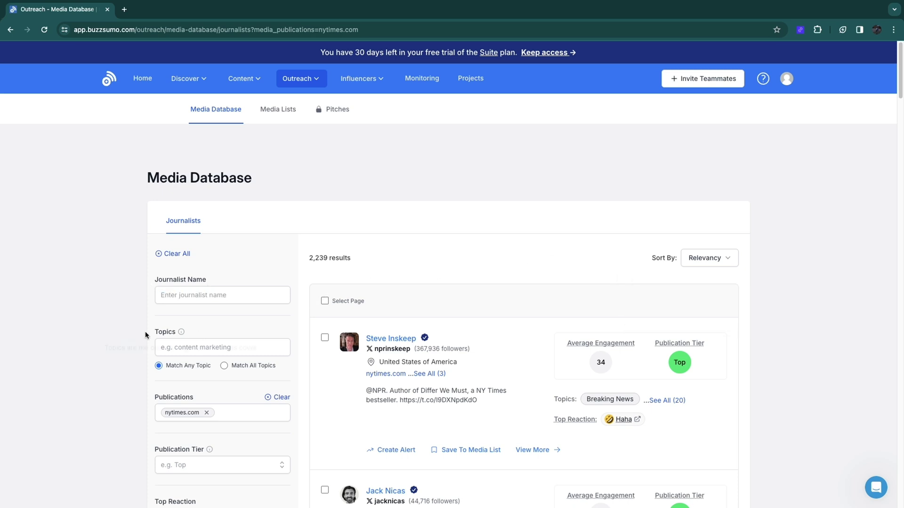
- View the empty Media Lists page, then show the Influencers menu options
click(283, 118)
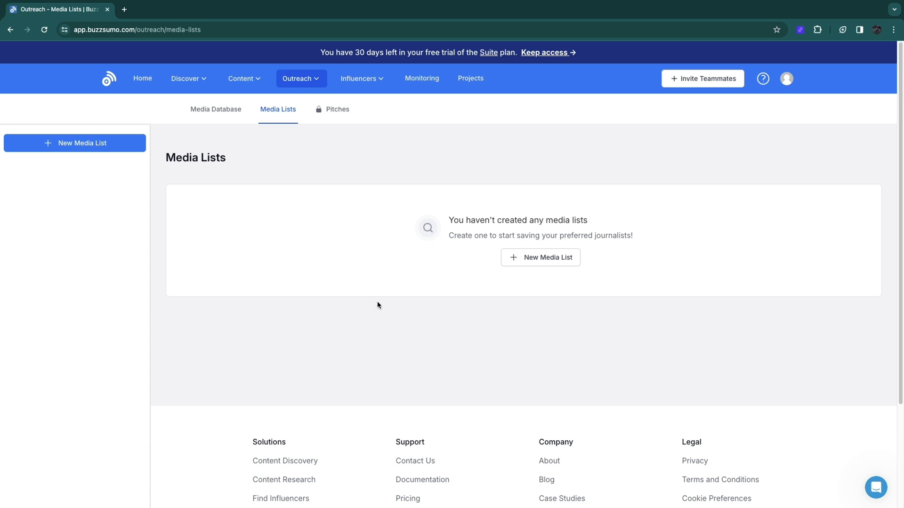
click(363, 80)
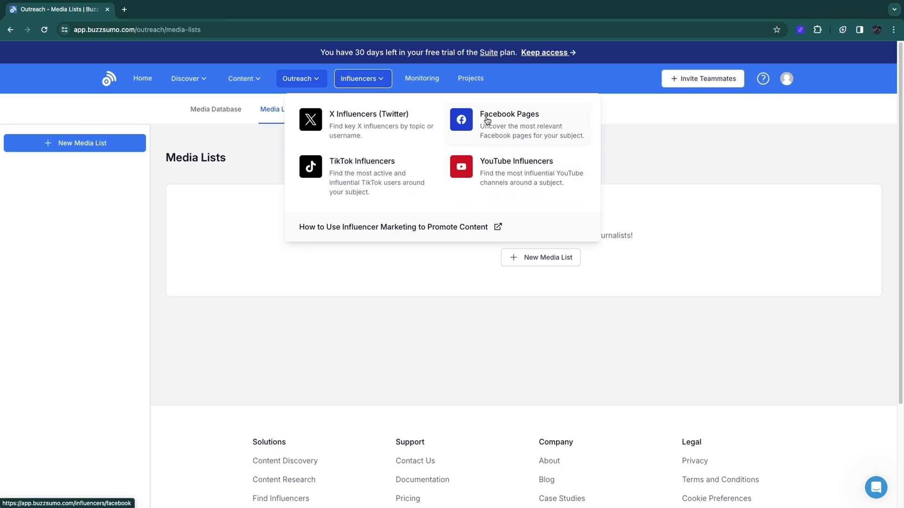
- Run a YouTube Influencers keyword search for 'affiliate marketing'
click(482, 182)
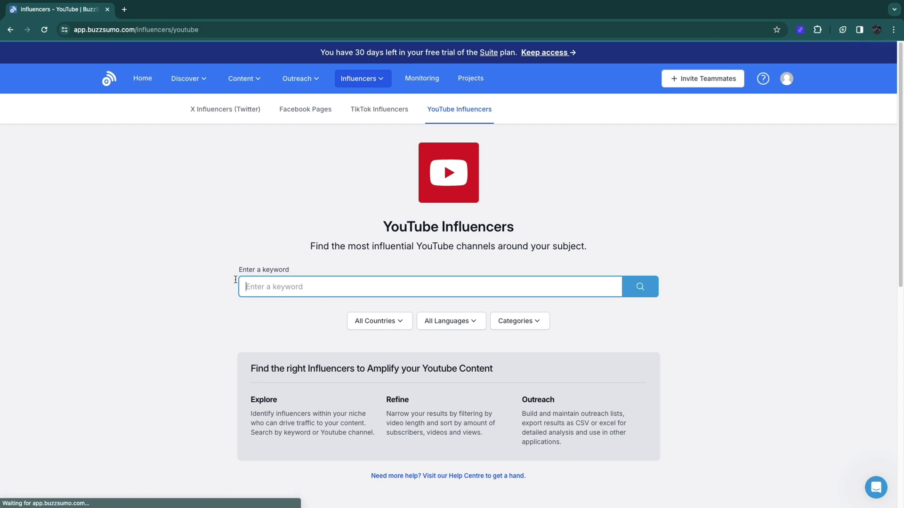
text(affiliate marketing)
key(Return)
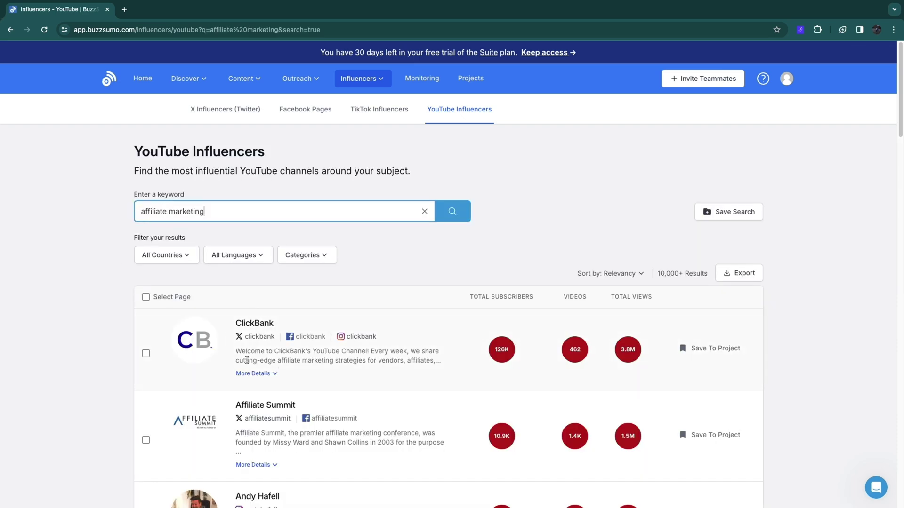
- Scroll through the 10,000+ matching channels, led by ClickBank
scroll(392, 351, down, 1)
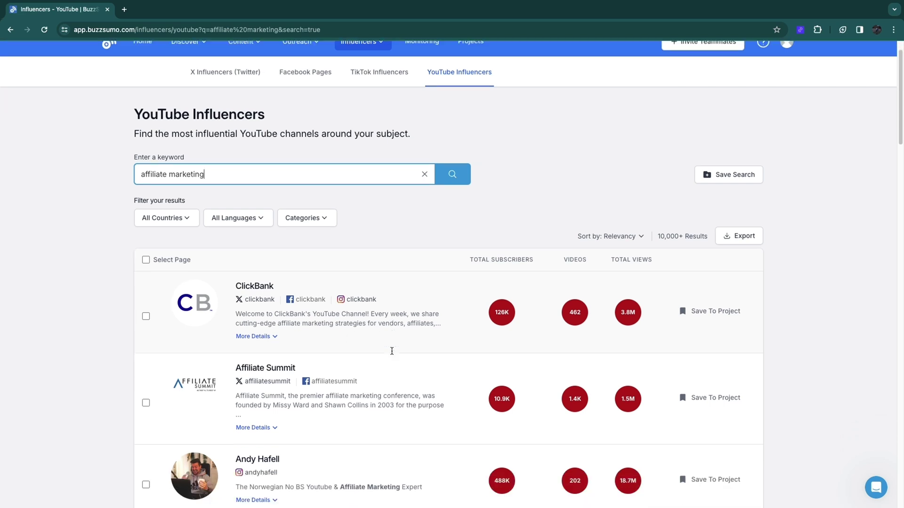
scroll(391, 351, down, 1)
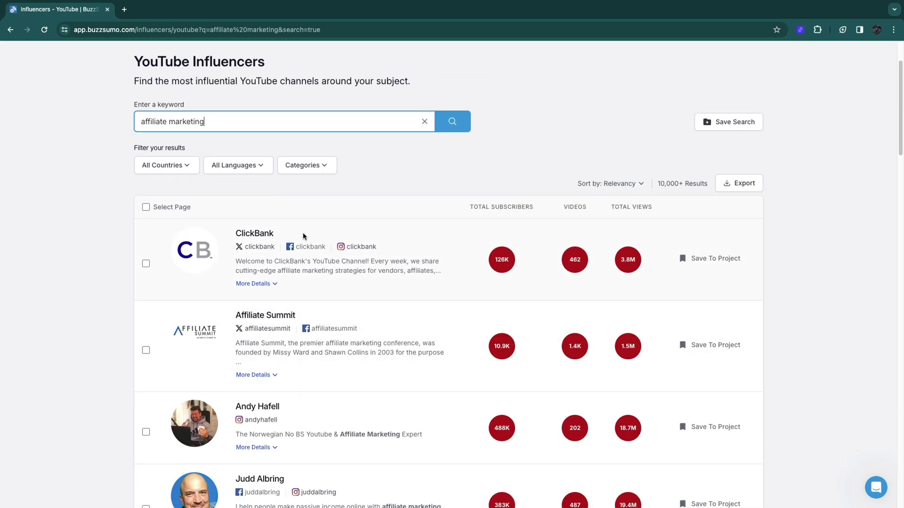
scroll(277, 294, down, 1)
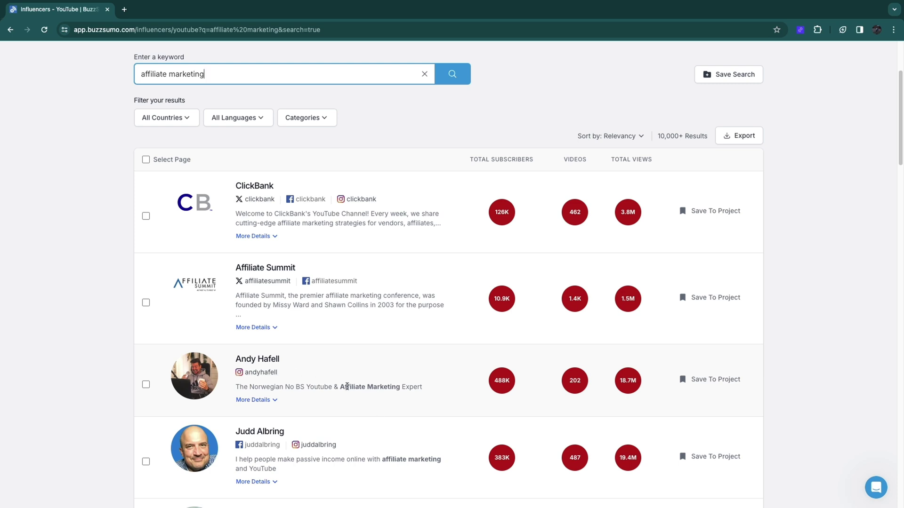
drag(347, 386, 413, 394)
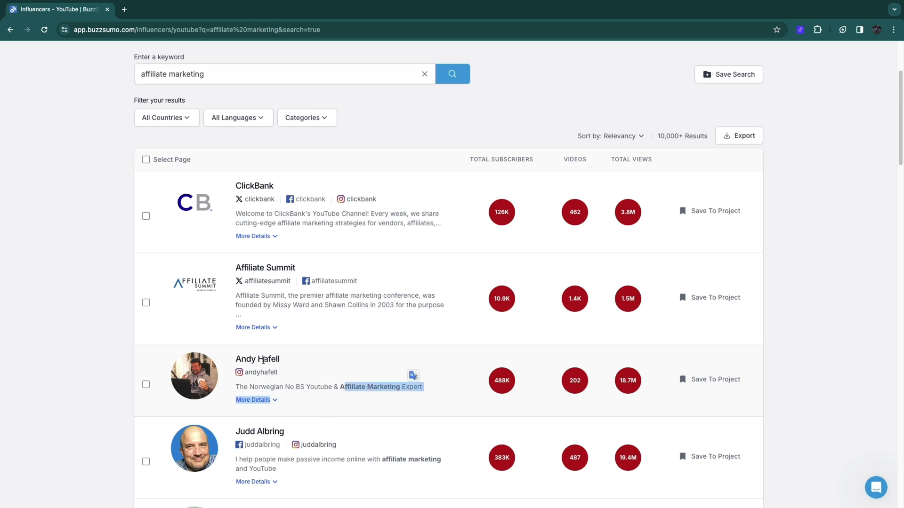
click(86, 409)
scroll(87, 409, up, 3)
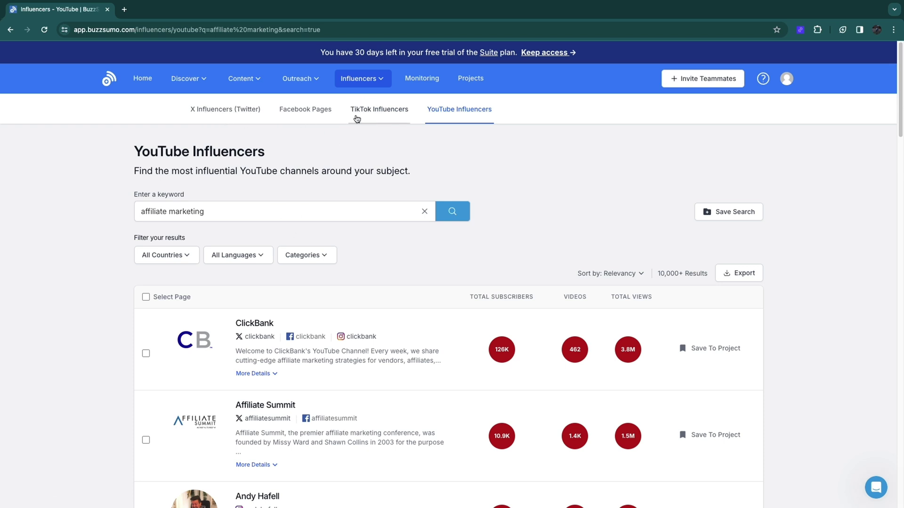
- Look at the Monitoring alert types, then the empty Projects page
click(437, 75)
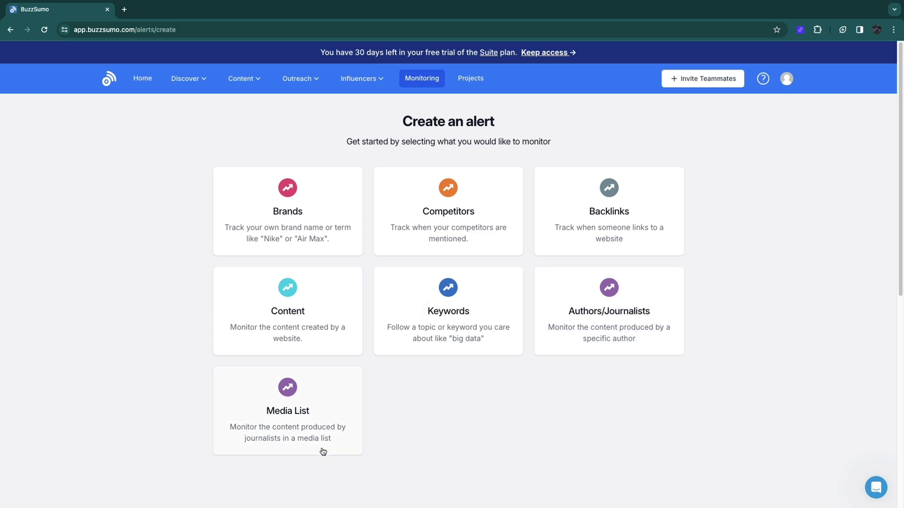
click(469, 84)
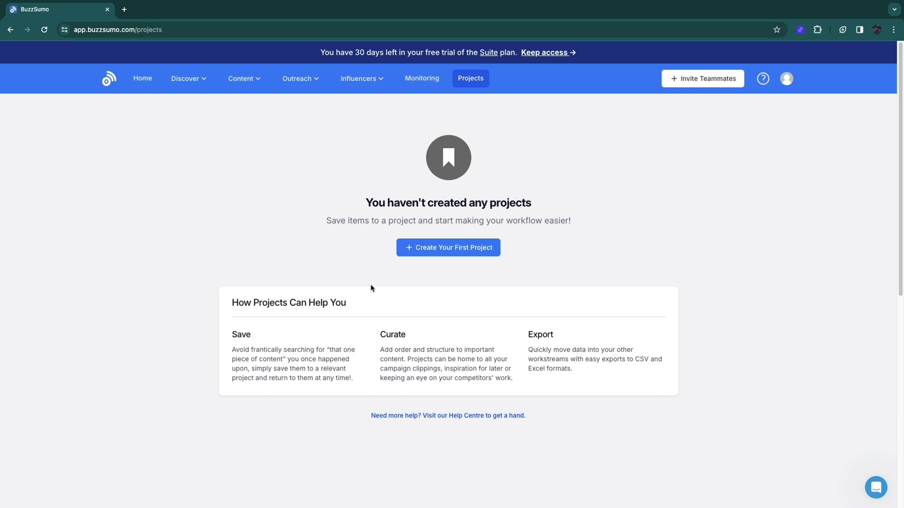
drag(324, 225, 578, 221)
click(613, 229)
- Check teammate access levels under Invite Teammates without sending, then go to the Pricing Plans page
click(685, 82)
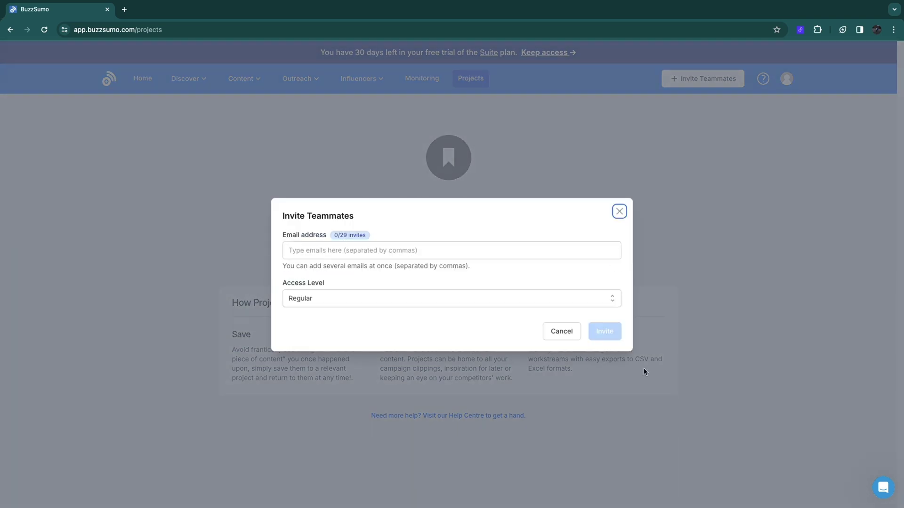
click(491, 304)
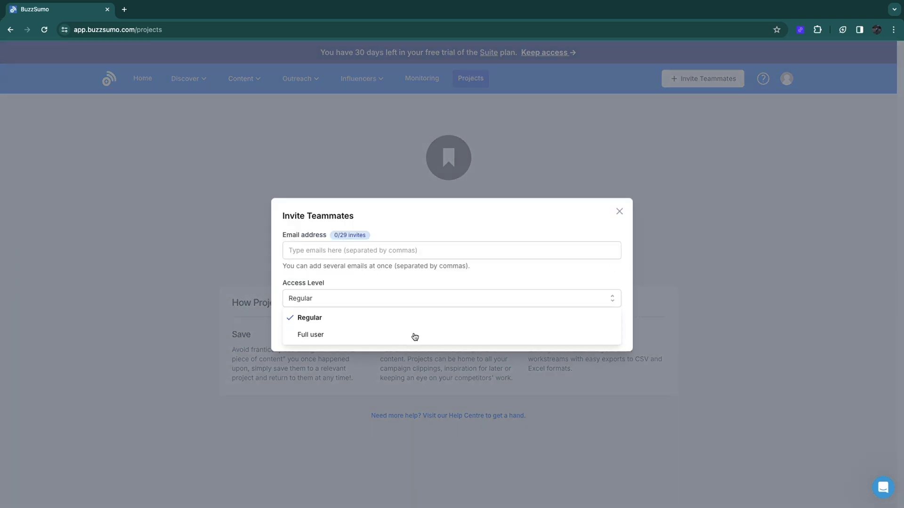
click(619, 211)
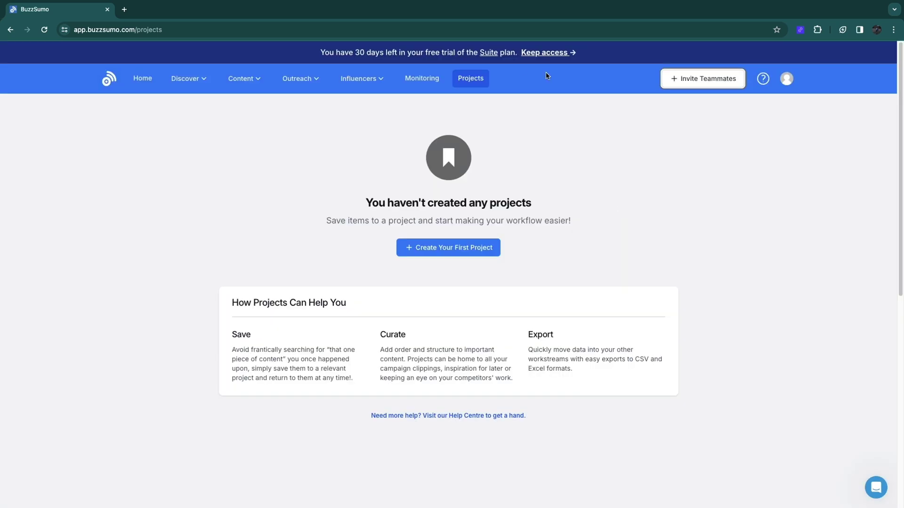
drag(319, 56, 478, 53)
click(480, 53)
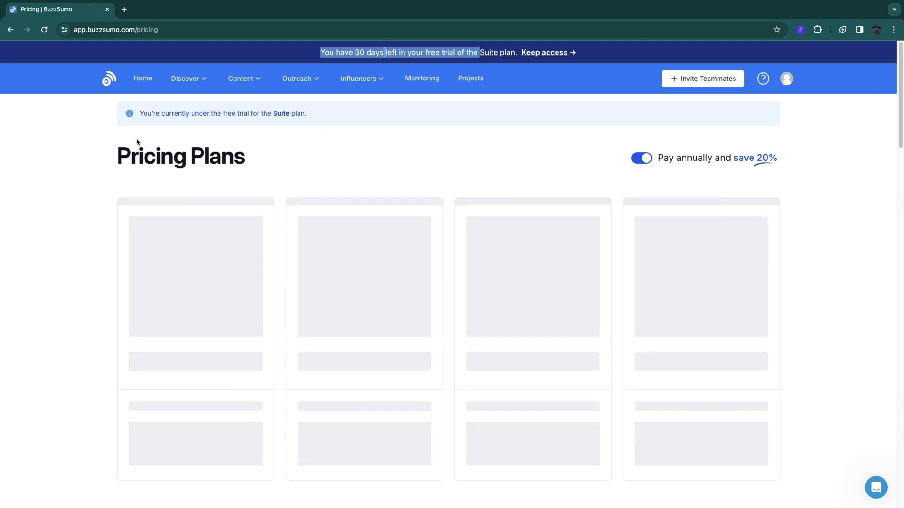
scroll(111, 261, down, 1)
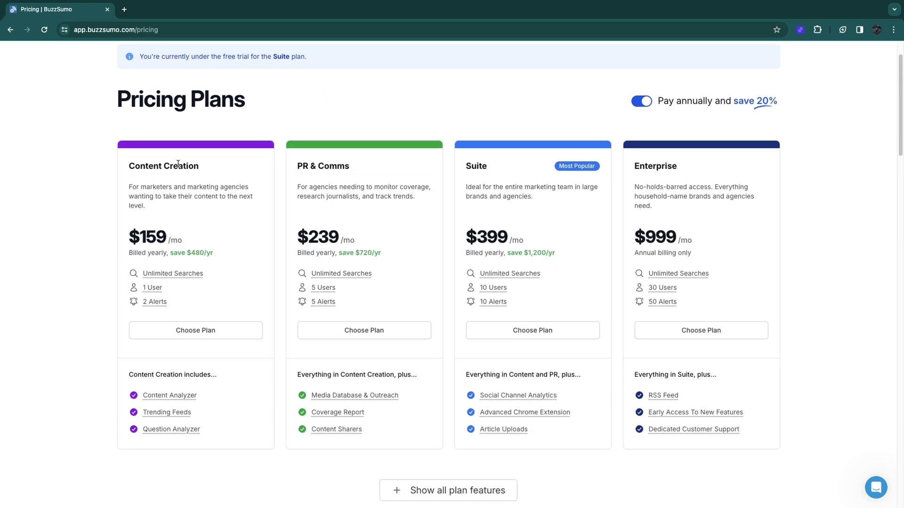
drag(121, 168, 231, 171)
drag(289, 169, 352, 171)
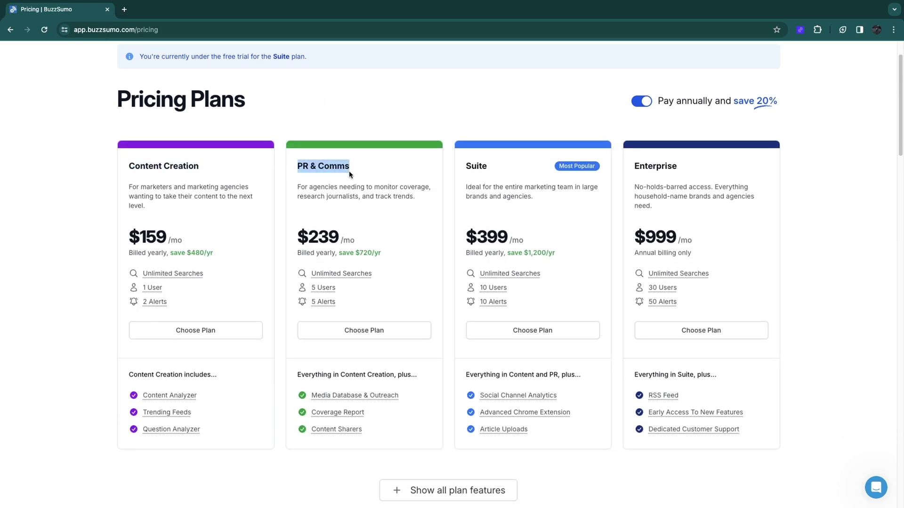
drag(469, 169, 521, 174)
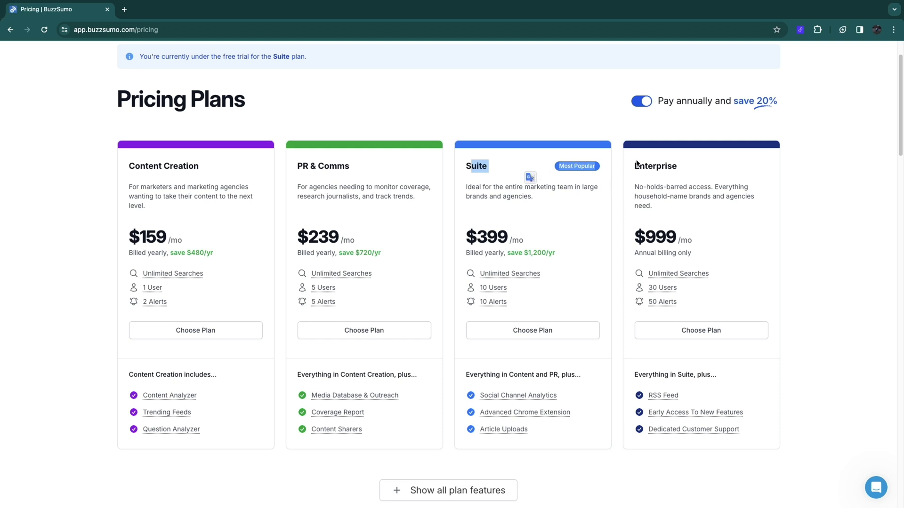
drag(636, 163, 676, 165)
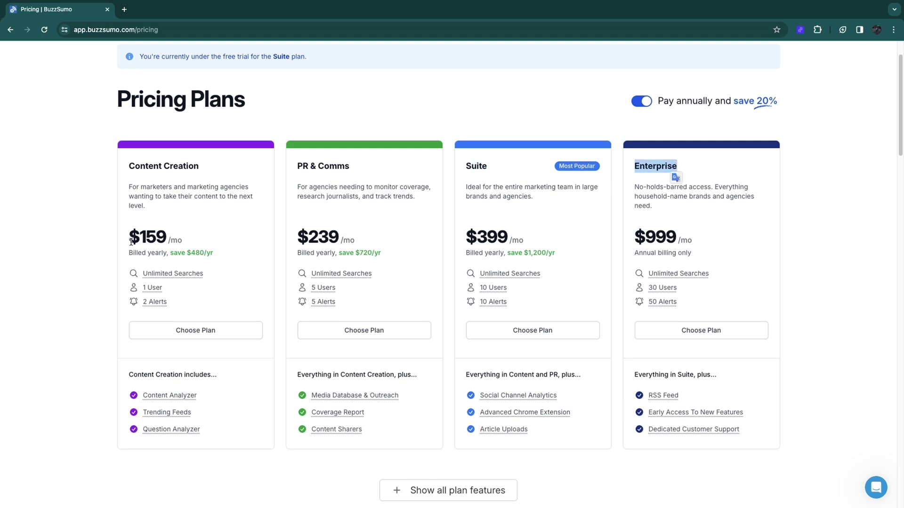
drag(131, 242, 178, 237)
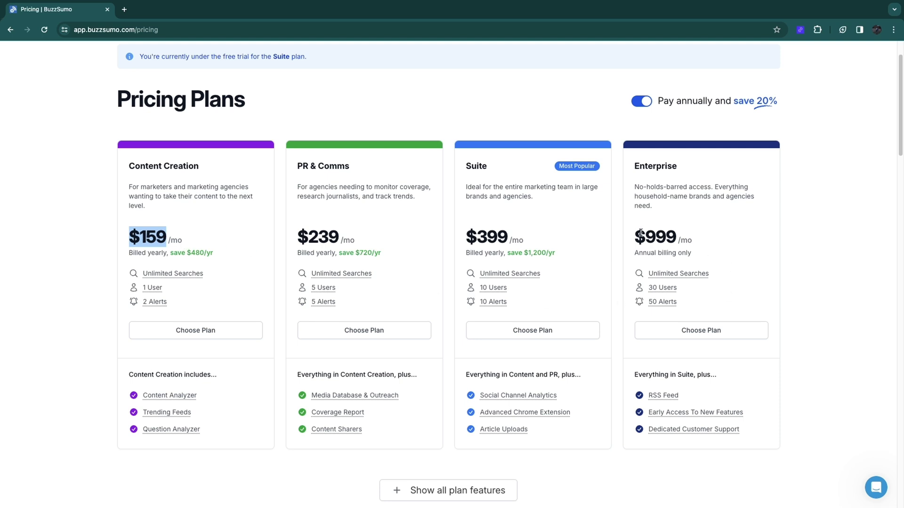
drag(640, 233, 681, 235)
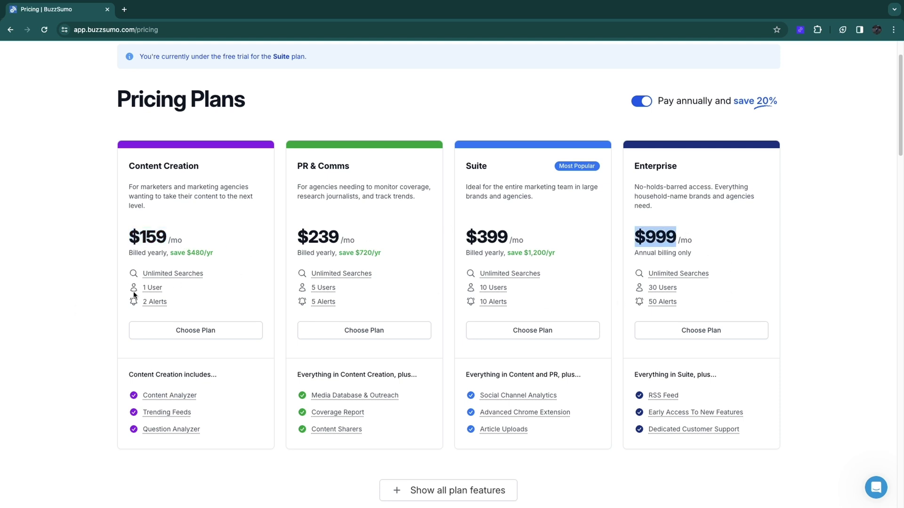
click(77, 329)
scroll(77, 329, down, 2)
scroll(94, 236, up, 3)
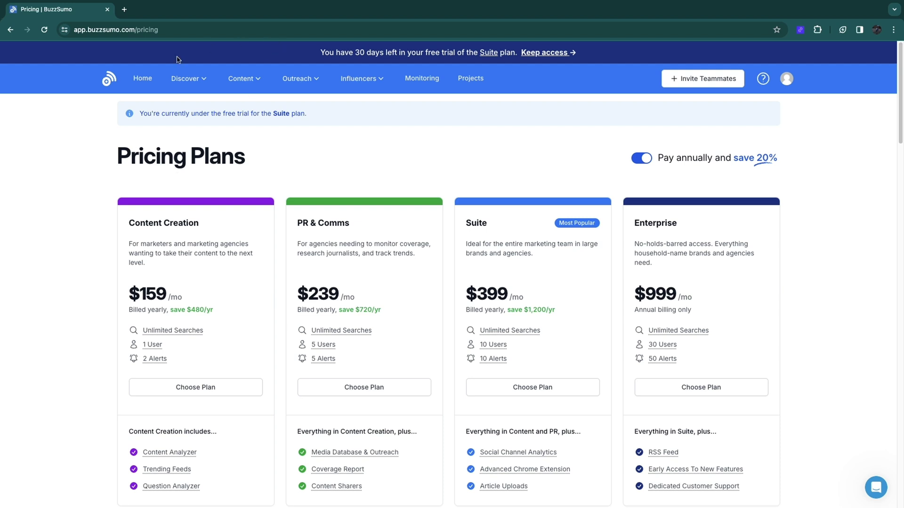